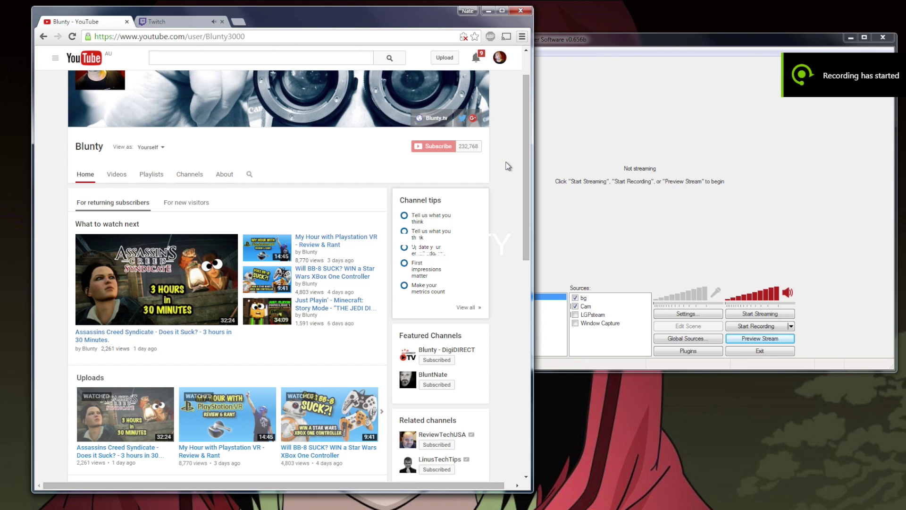
Scroll down the YouTube channel page, then switch to the Twitch tab with the Minecraft tunnel broadcast.
left_click_drag(525, 149, 538, 127)
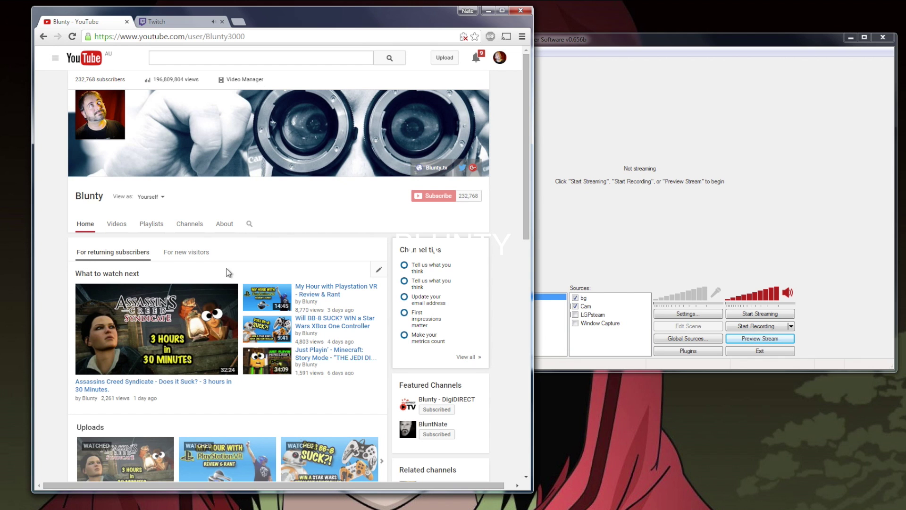
scroll(233, 263, "down", 2)
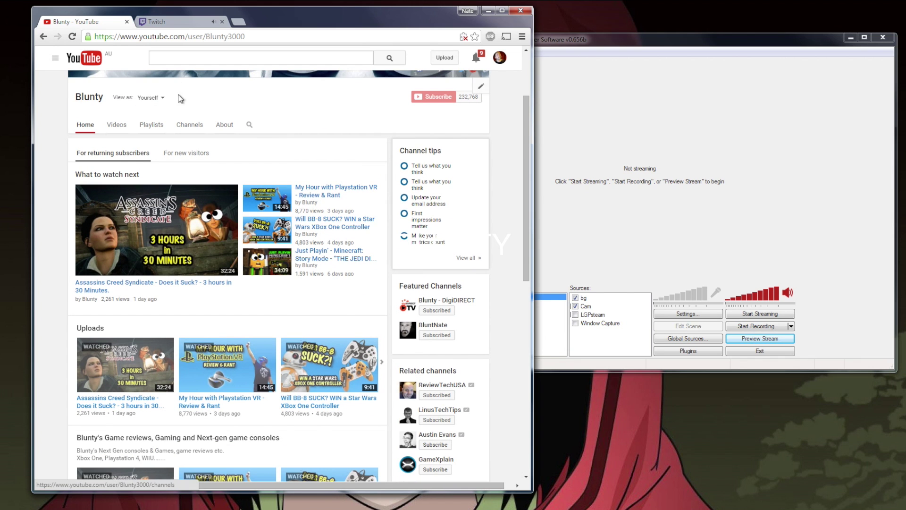
left_click(171, 23)
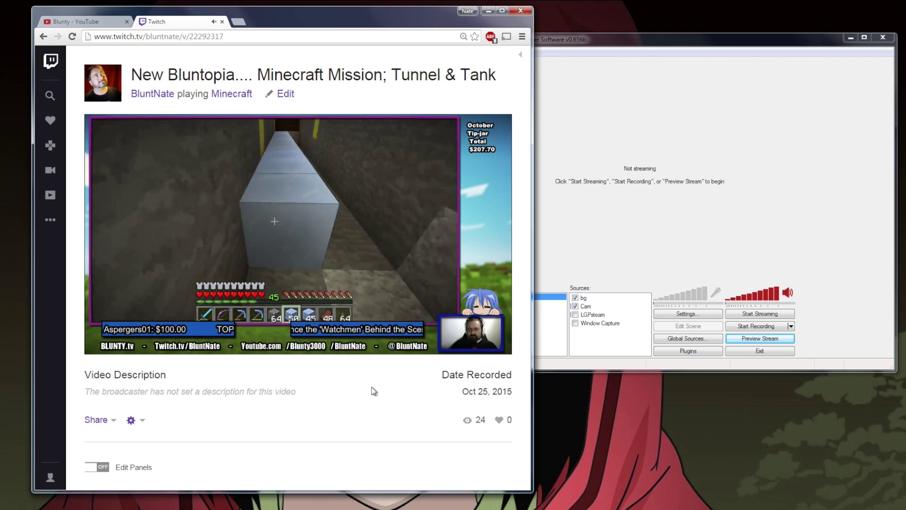
Open the saved Speedtest screenshot (14.00 Mb/s down, 1.74 Mb/s up) in Windows Photo Viewer.
mouse_move(387, 335)
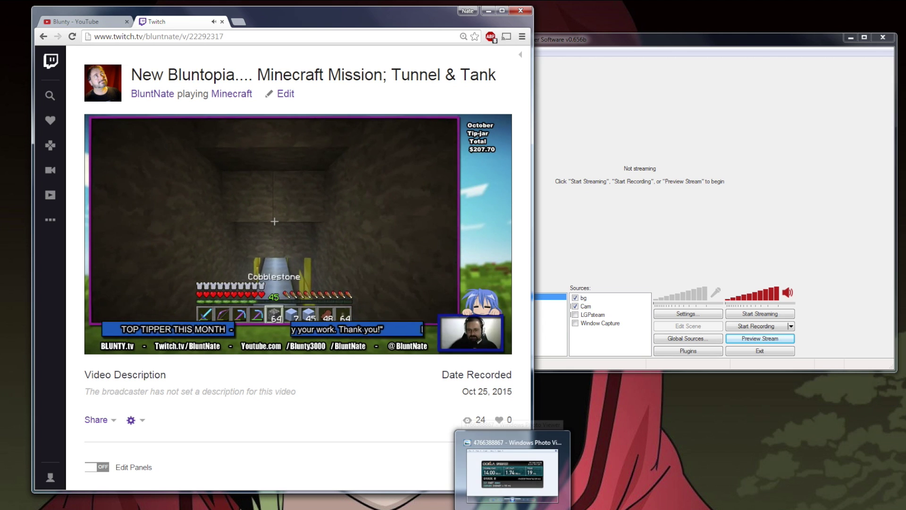
left_click(510, 468)
Move the speed test image aside and close Photo Viewer to reveal OBS.
left_click_drag(403, 133, 768, 161)
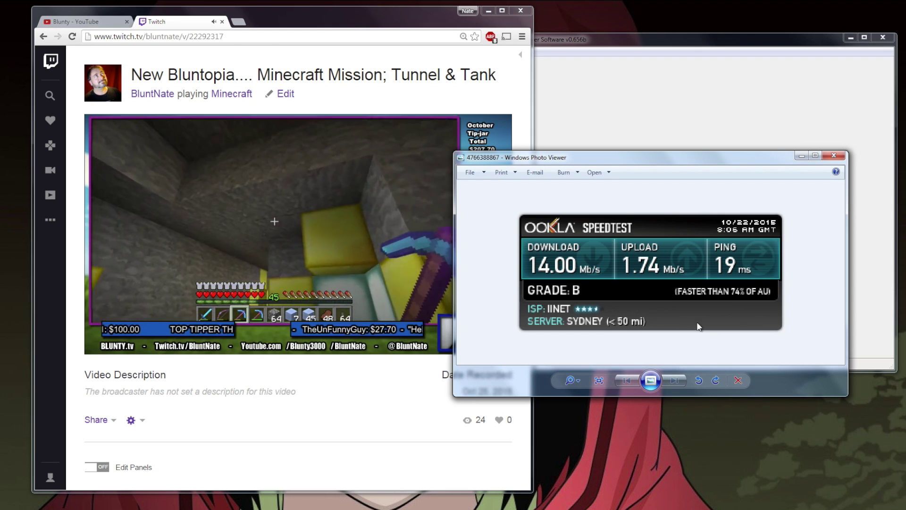
left_click(801, 155)
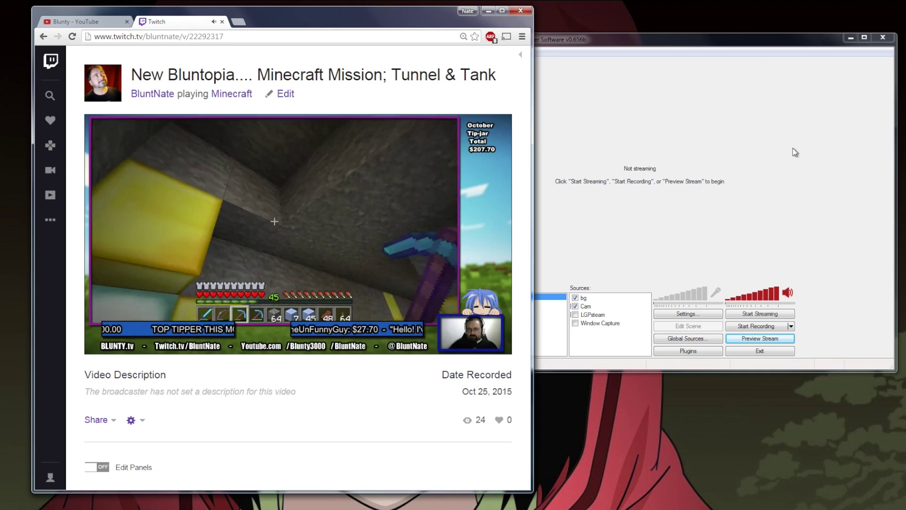
Pause the Twitch replay and minimize Chrome, then bring it back and resume playback.
left_click(100, 338)
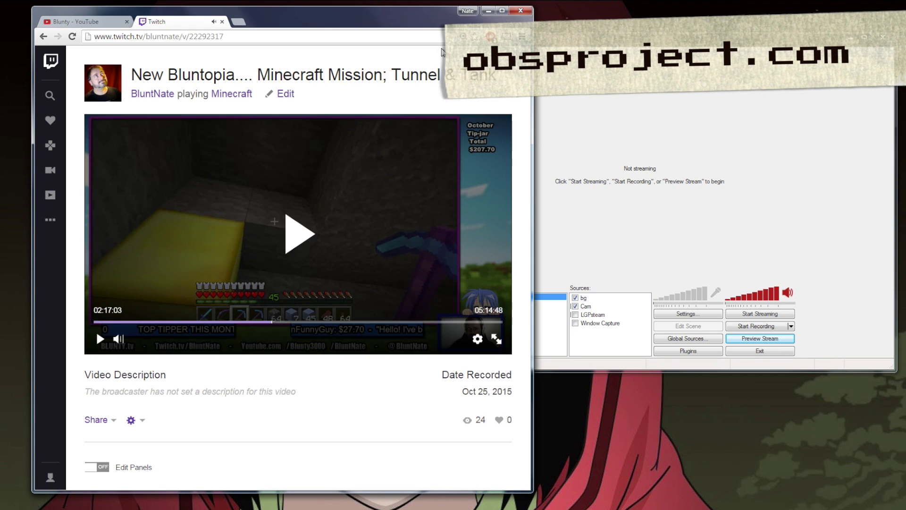
left_click(489, 11)
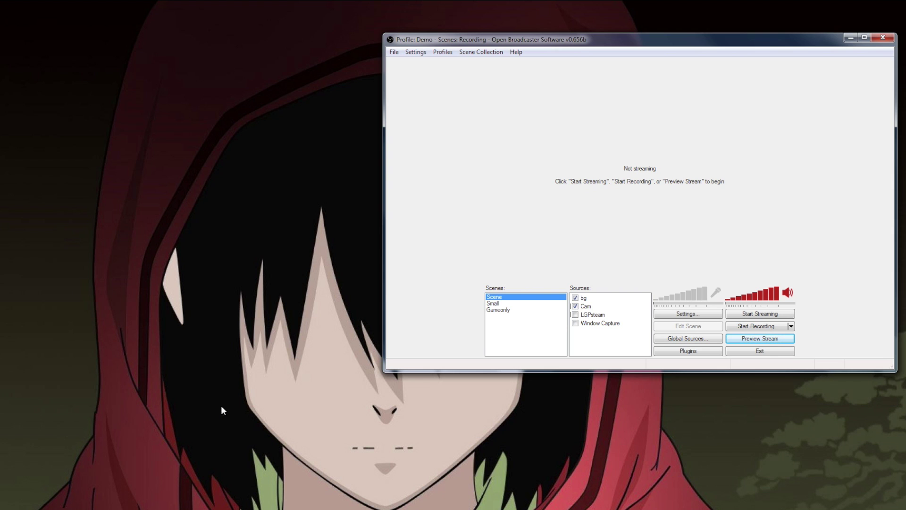
key("alt+Tab")
left_click(97, 336)
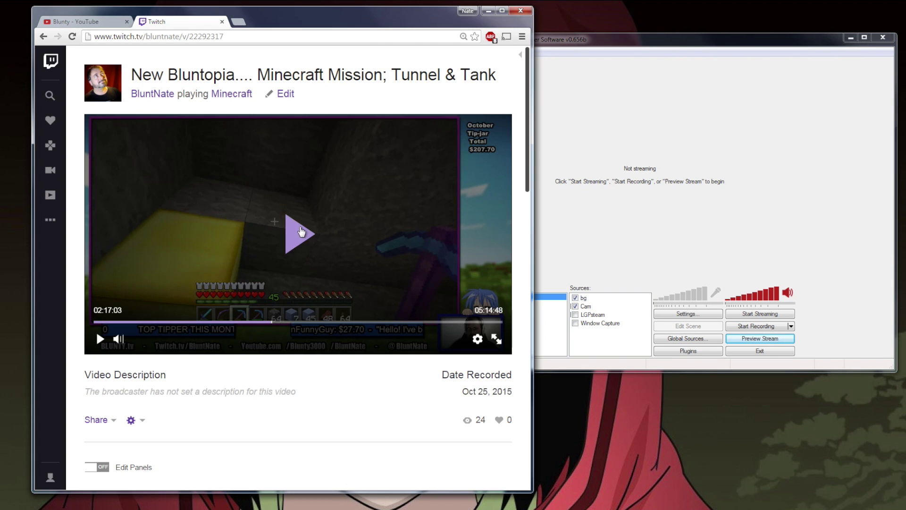
Skip the replay ahead from 02:37:22 to 04:47:36, then pause it and minimize Chrome.
left_click(298, 322)
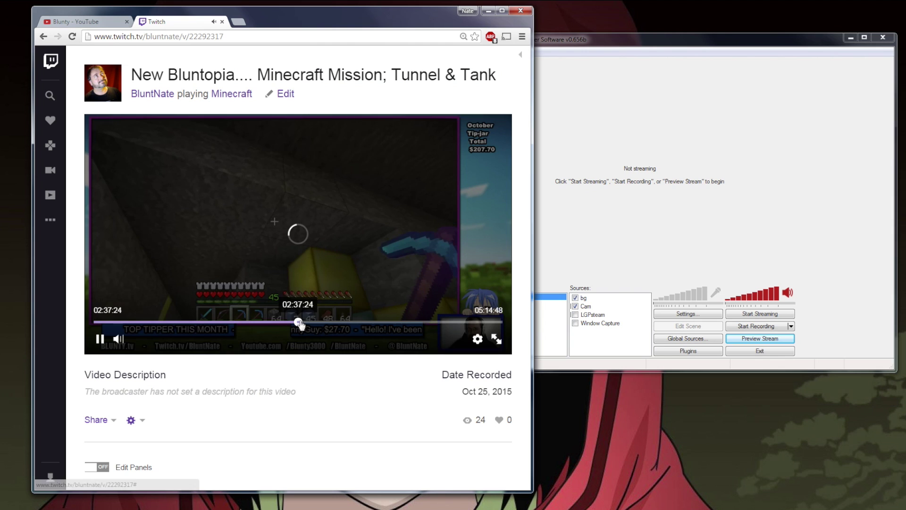
left_click(342, 321)
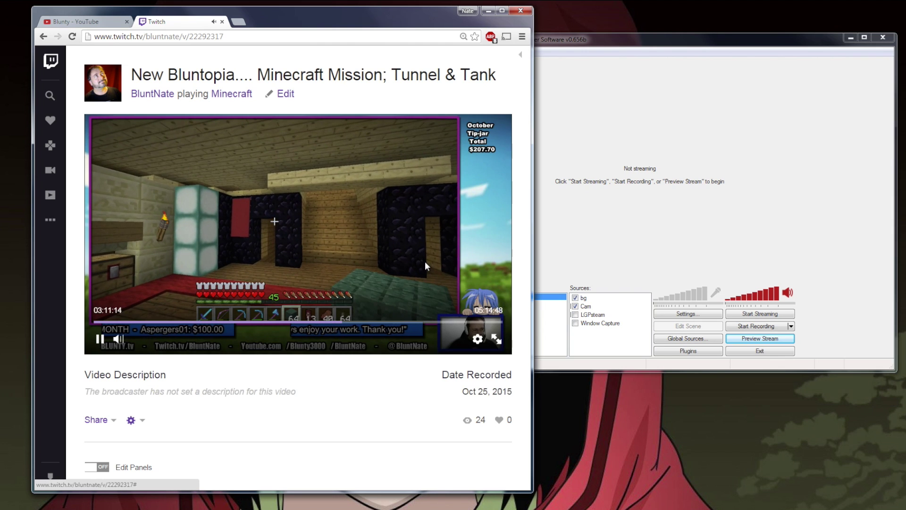
left_click(373, 321)
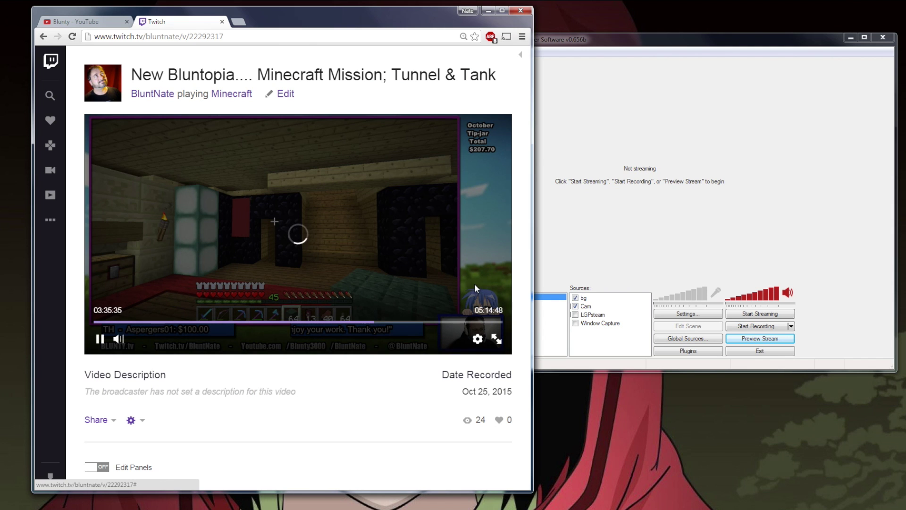
left_click_drag(374, 322, 427, 324)
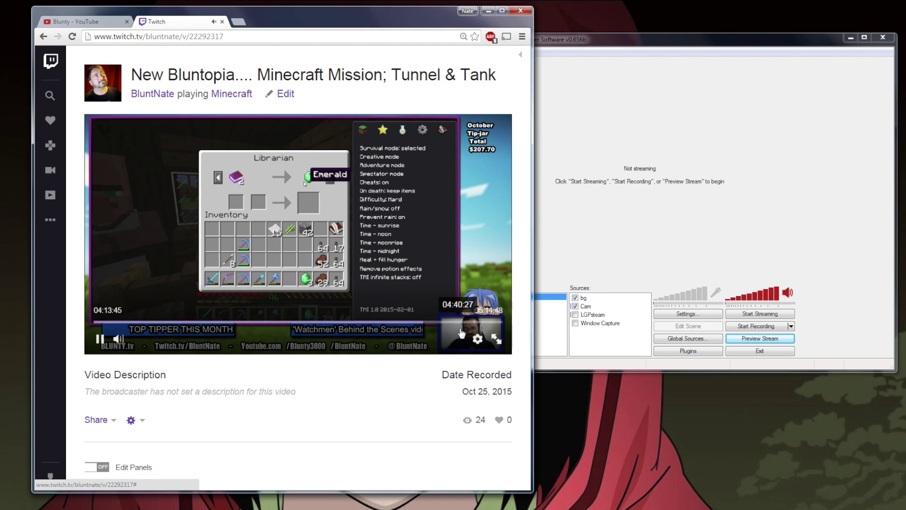
left_click(468, 324)
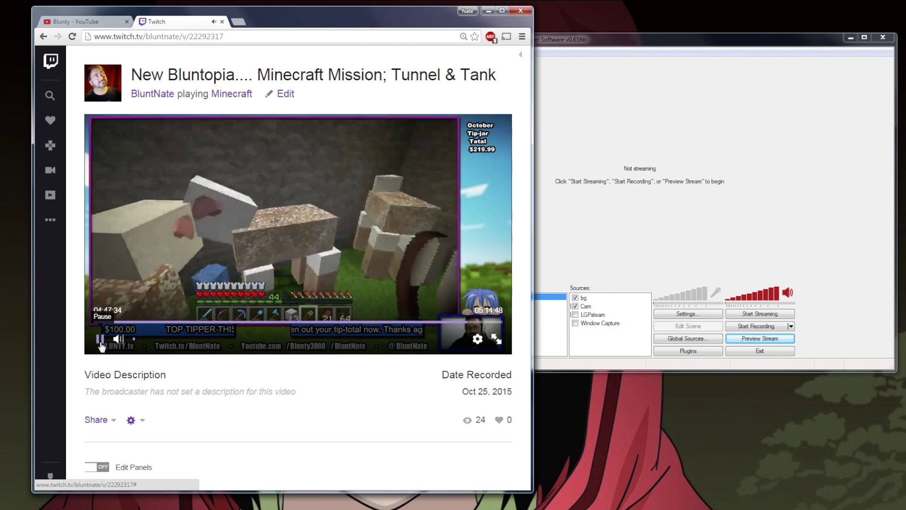
left_click(100, 343)
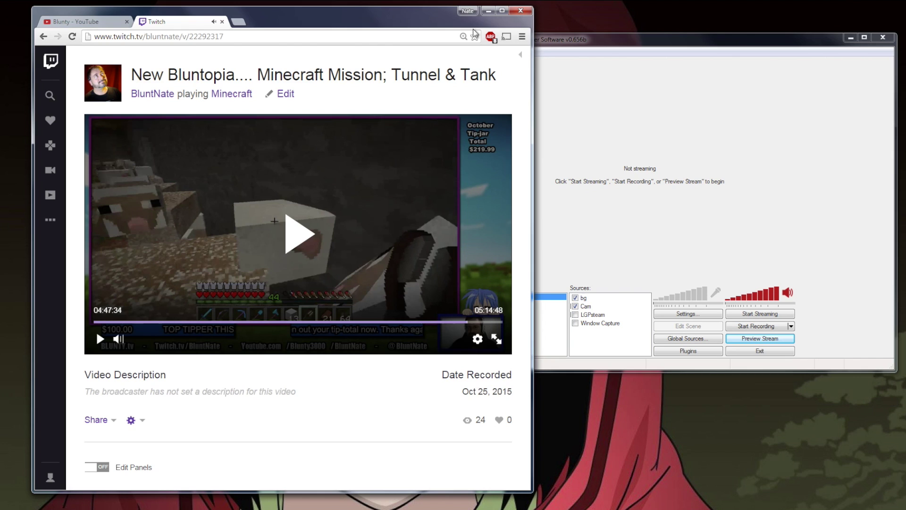
left_click(488, 10)
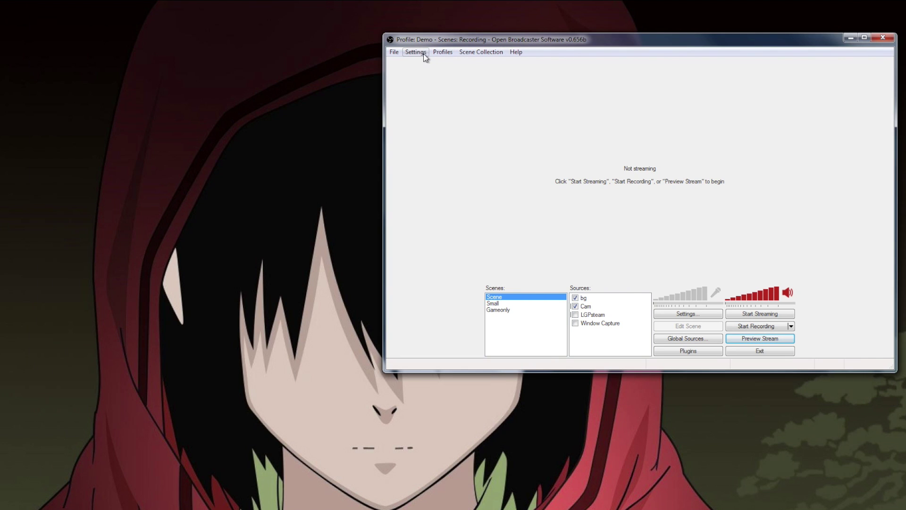
Preview the Small and Gameonly scenes, return to Scene, and open Settings on Broadcast Settings.
left_click(509, 303)
left_click(503, 310)
left_click(499, 296)
left_click(414, 51)
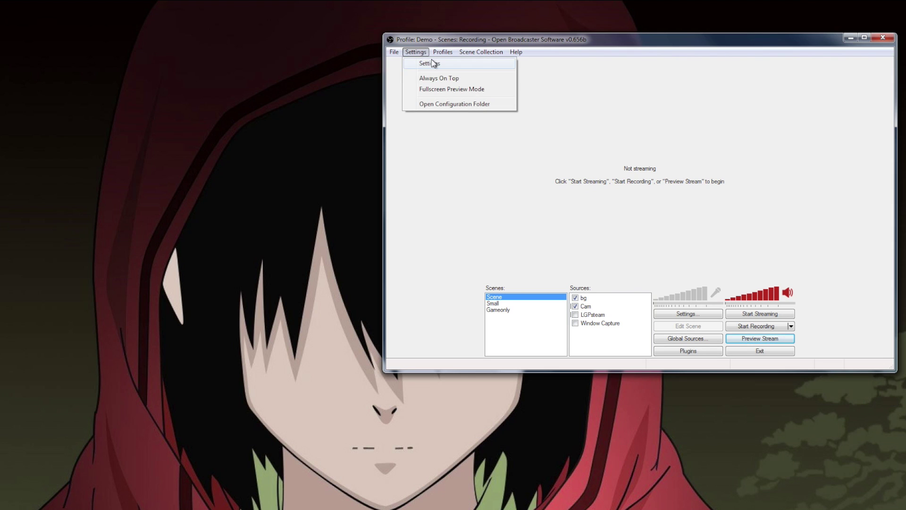
left_click(432, 62)
left_click(296, 123)
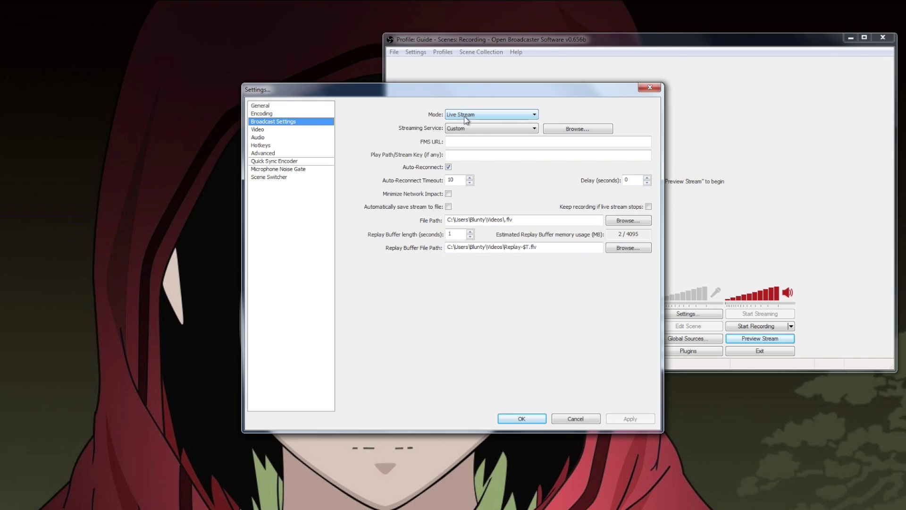
Choose Twitch as the streaming service, apply its recommended optimizations, and select the Stream Key field.
left_click(491, 128)
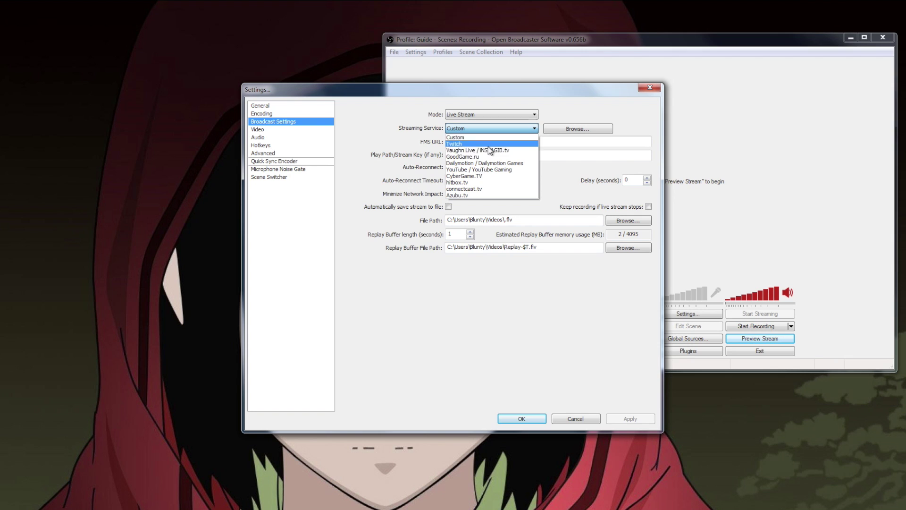
left_click(489, 144)
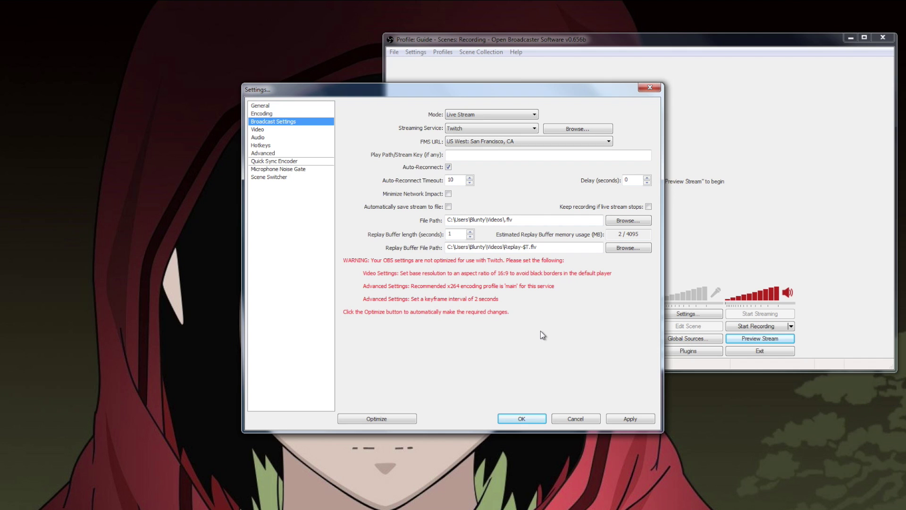
left_click(401, 418)
left_click(475, 303)
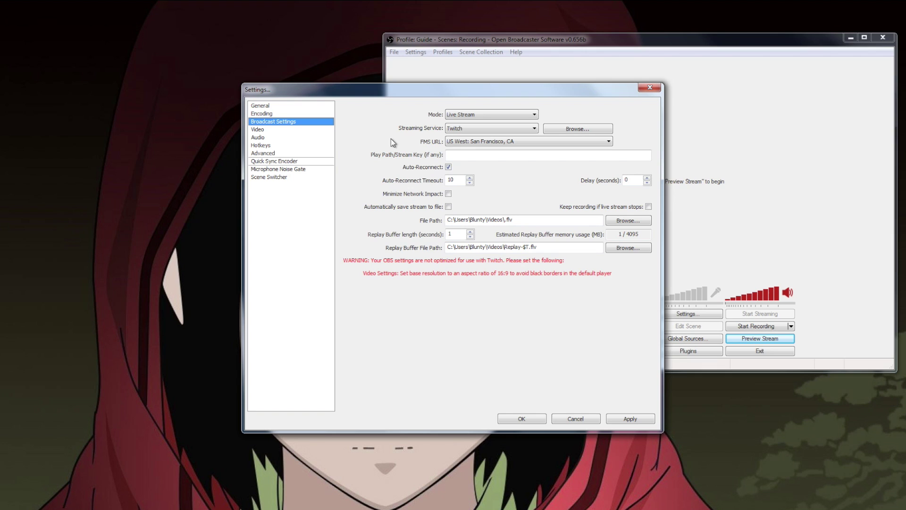
left_click(463, 155)
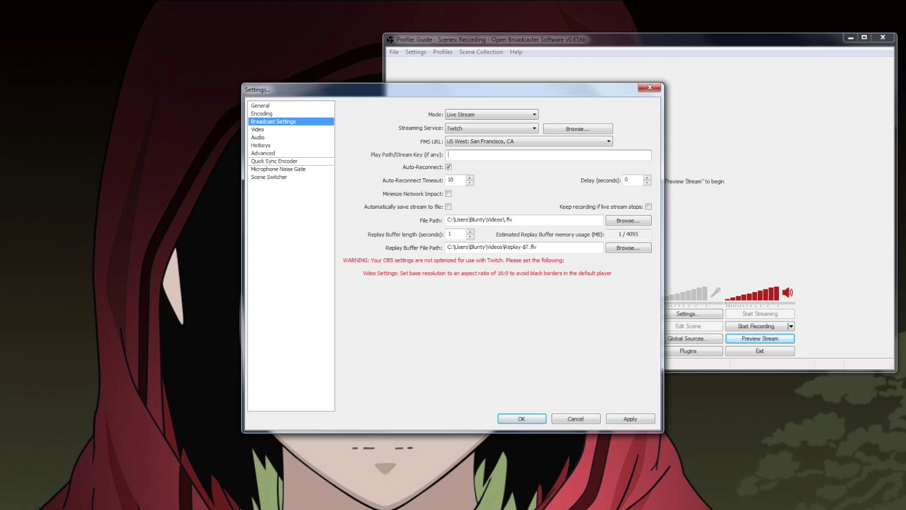
Load Twitch's dashboard/streamkey page in Chrome, then minimize the browser to return to OBS.
key("alt+Tab")
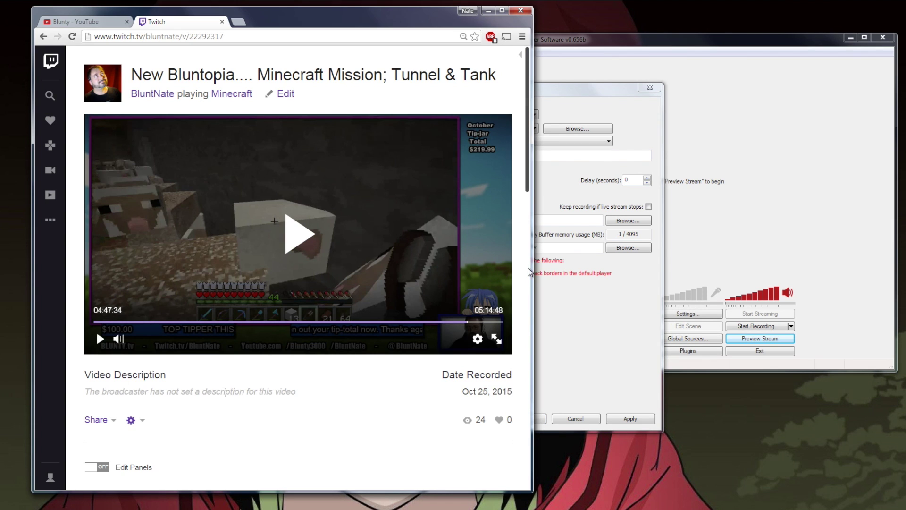
left_click_drag(533, 272, 757, 270)
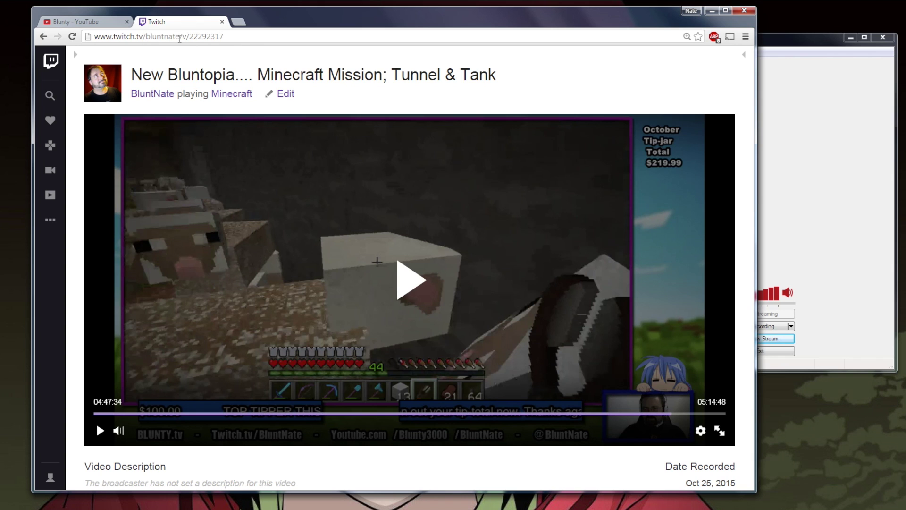
left_click_drag(179, 37, 269, 47)
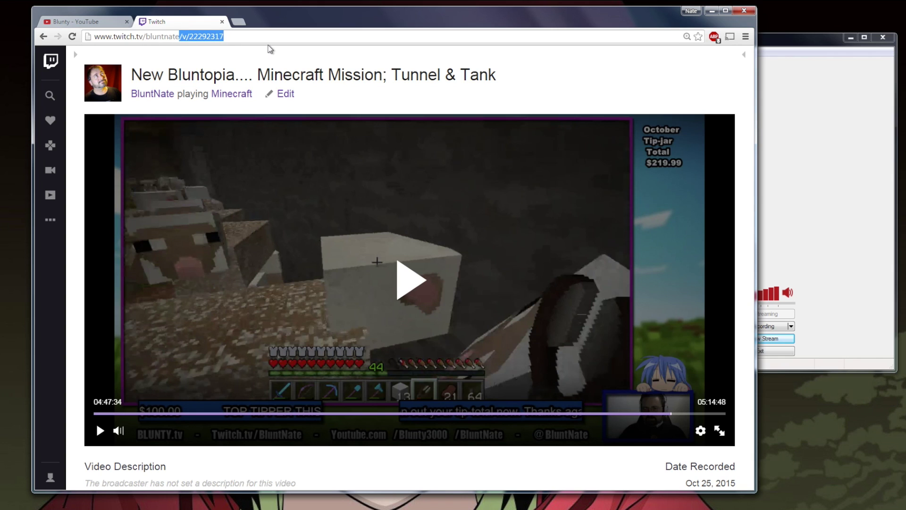
type("/d")
key("Down")
key("Down")
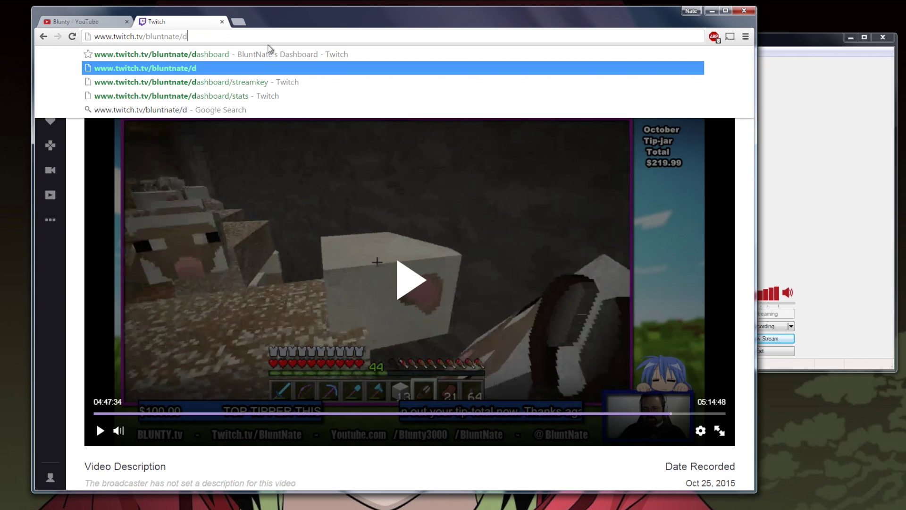
left_click(261, 88)
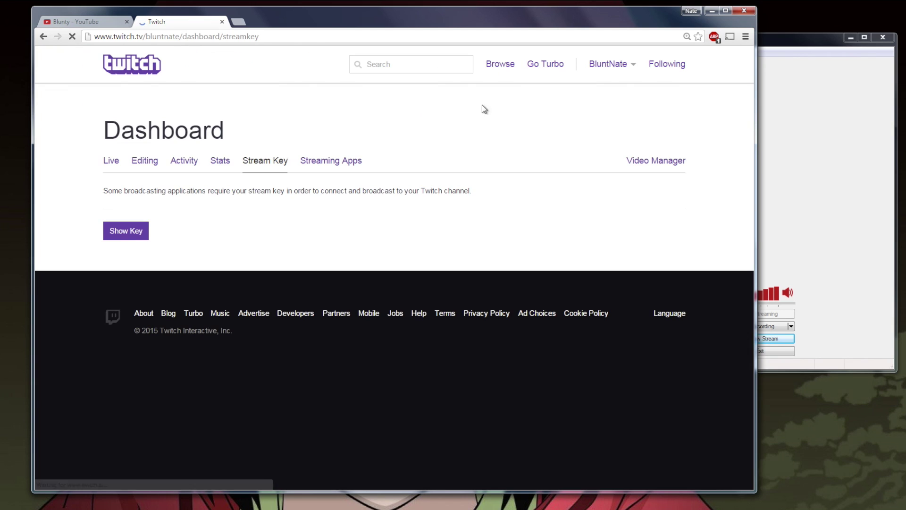
left_click(712, 10)
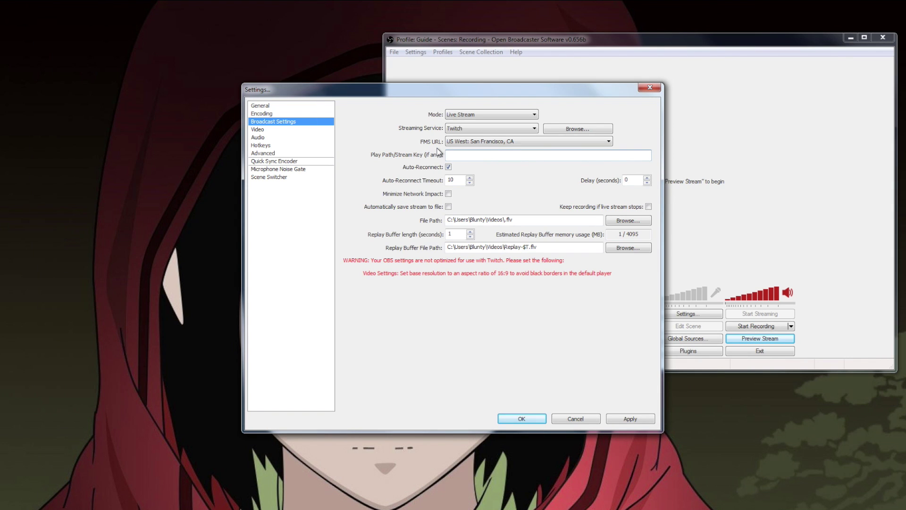
Switch the Twitch FMS URL to Australia: Sydney, after briefly trying Asia: Singapore, and apply.
left_click(485, 142)
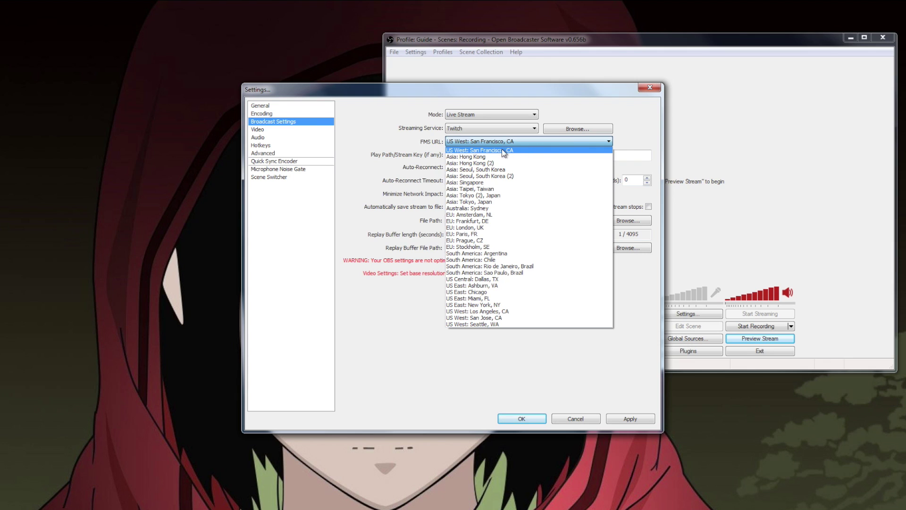
left_click(491, 182)
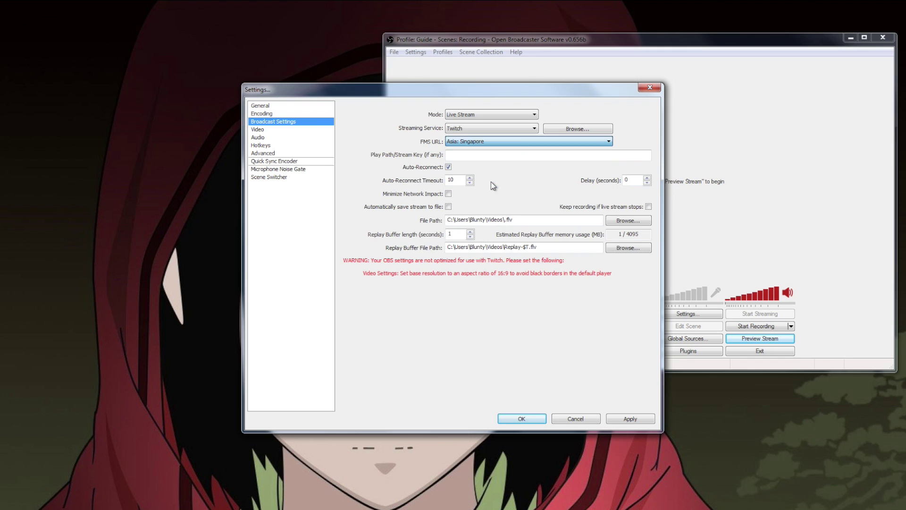
left_click(511, 142)
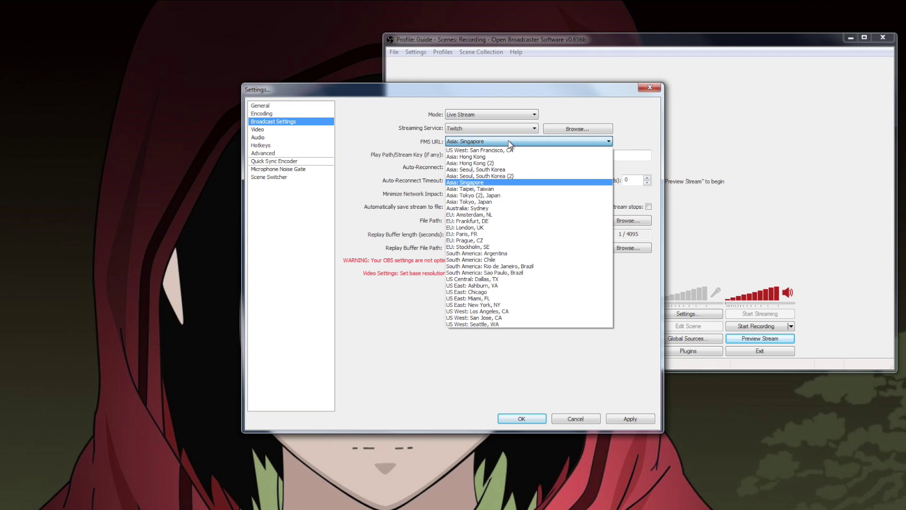
left_click(514, 208)
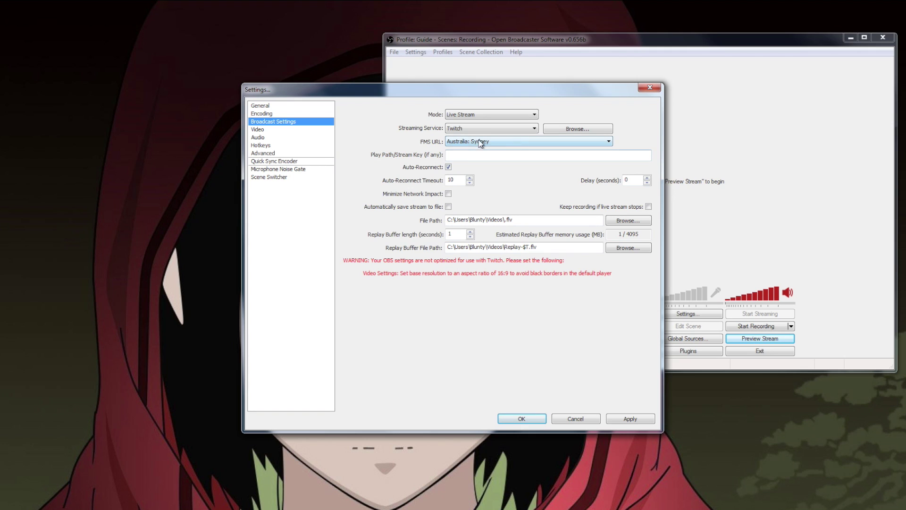
left_click(636, 419)
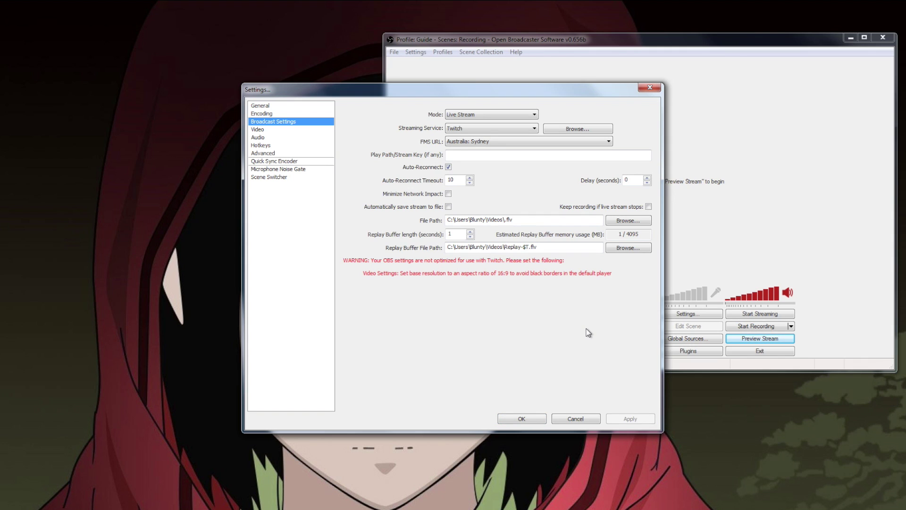
left_click(573, 141)
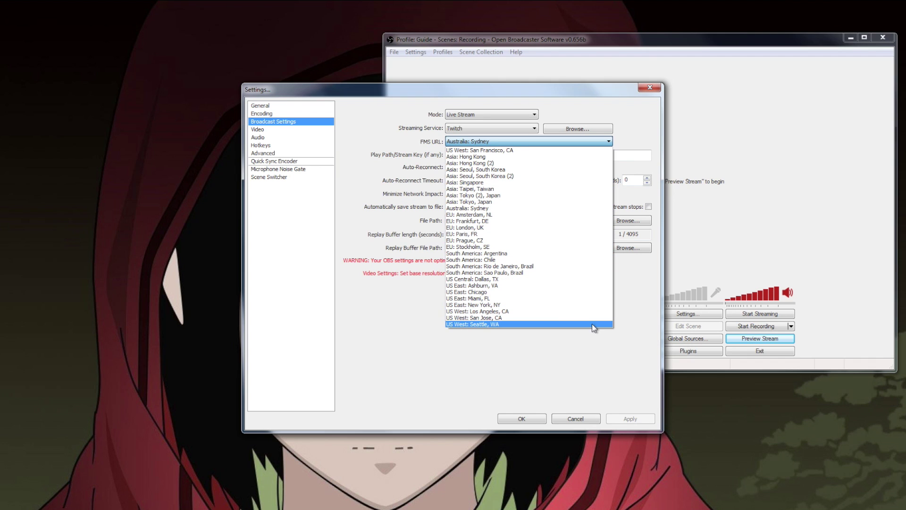
left_click(609, 359)
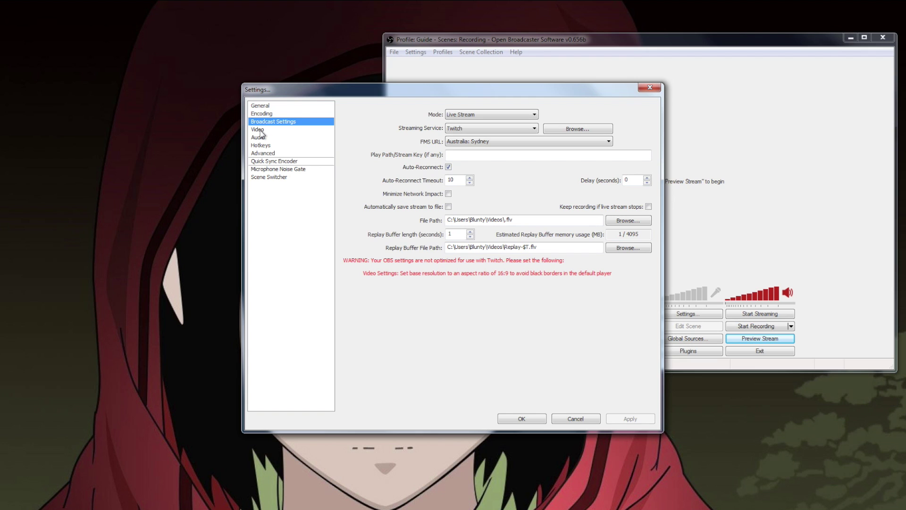
Open the Encoding page and check the upload speed test result before minimizing the viewer.
left_click(262, 115)
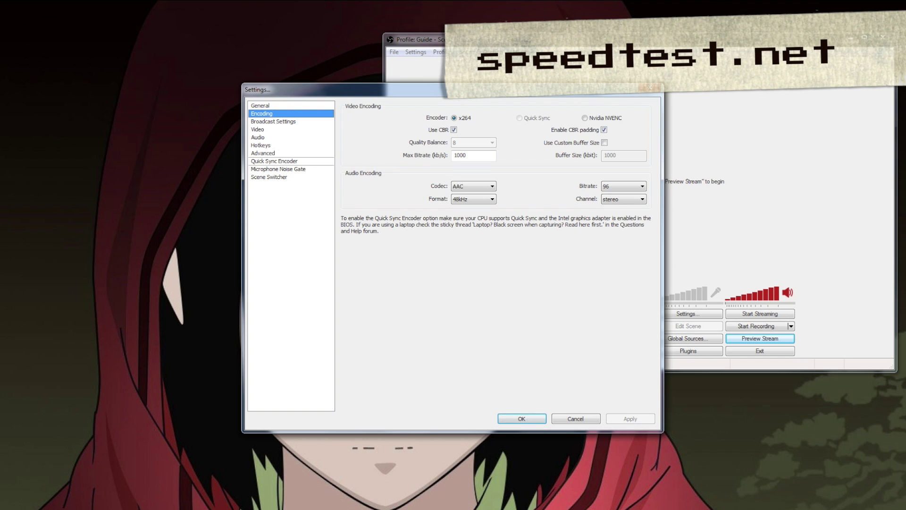
left_click(472, 507)
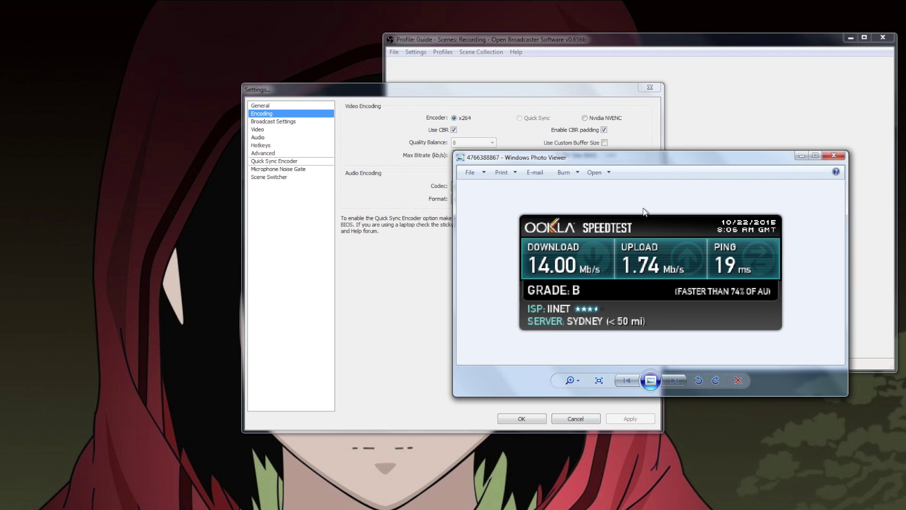
left_click_drag(699, 160, 227, 50)
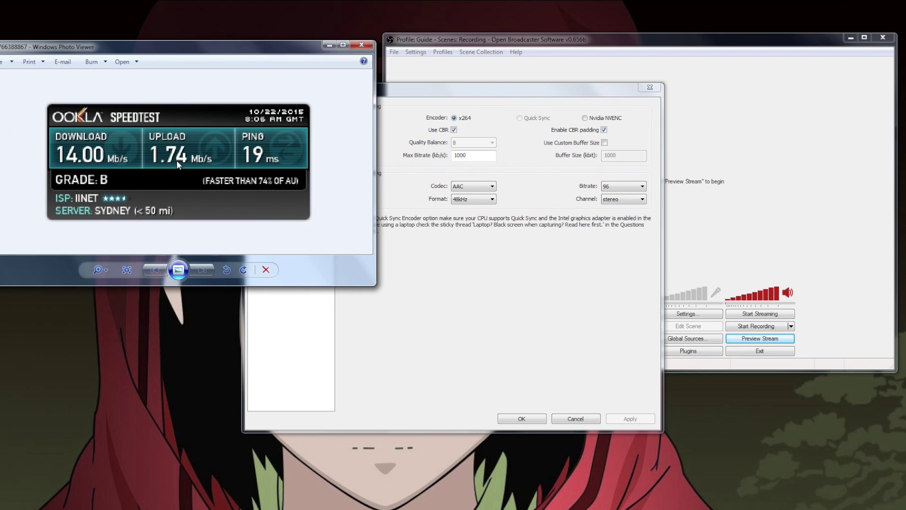
left_click(333, 45)
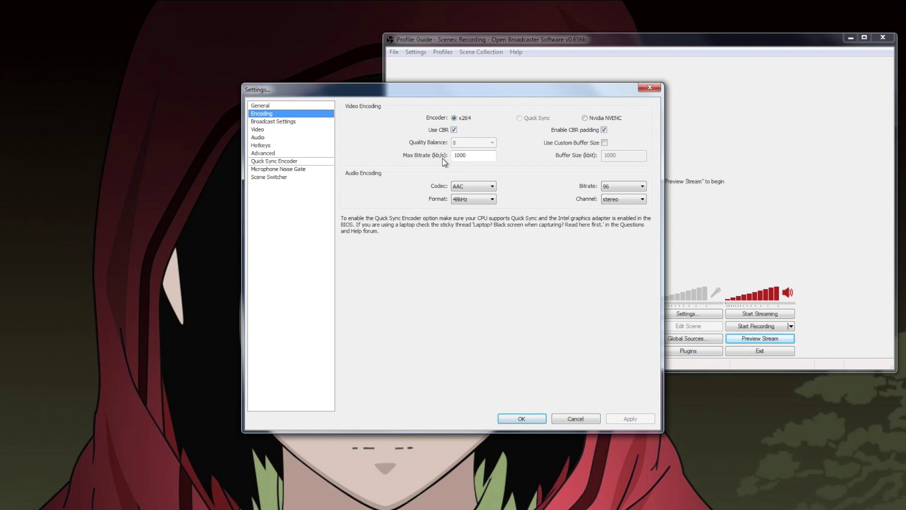
Replace the Max Bitrate value 1000 with 1400.
mouse_move(471, 156)
double_click(460, 155)
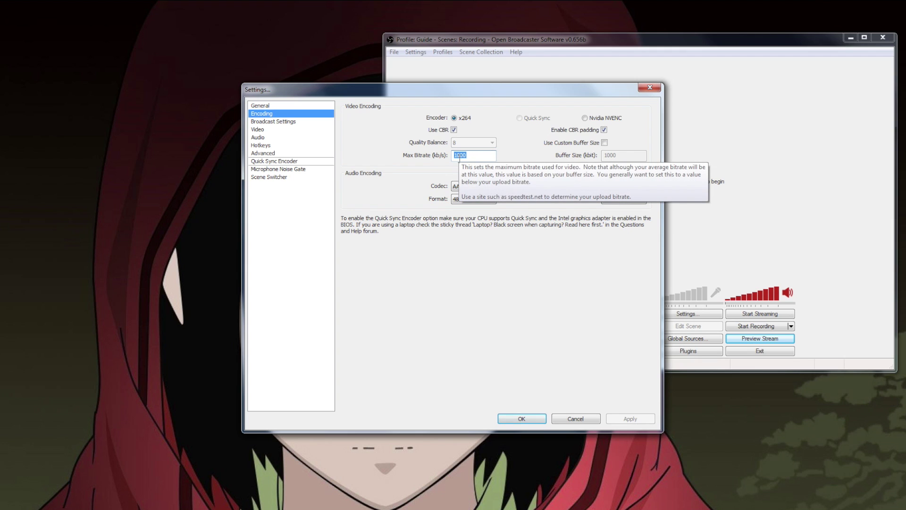
type("14")
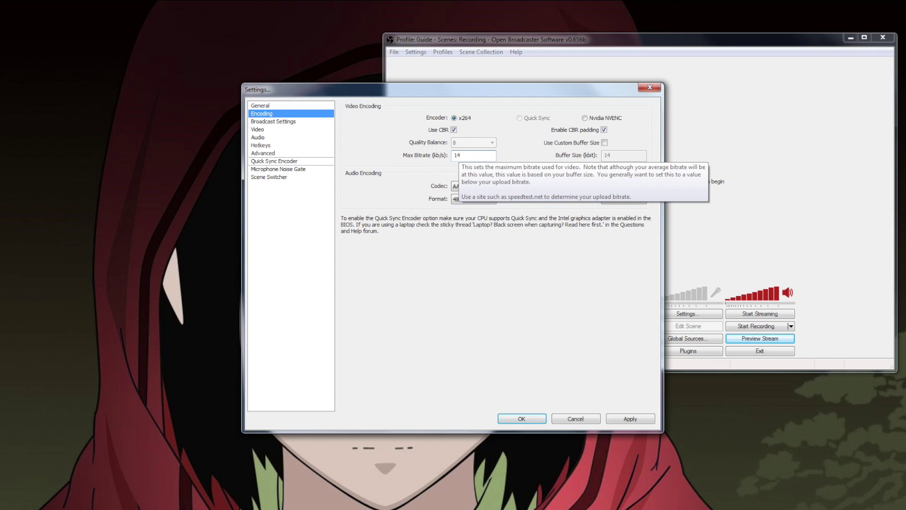
type("00")
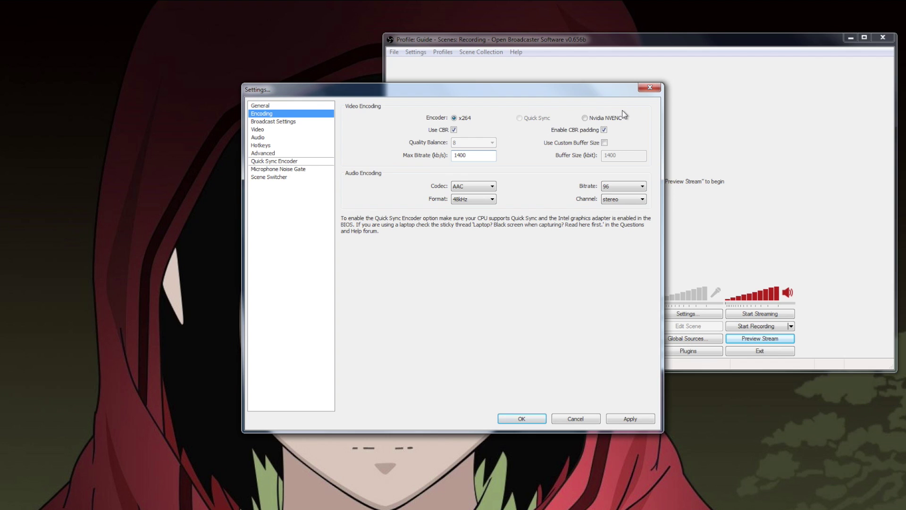
left_click(584, 118)
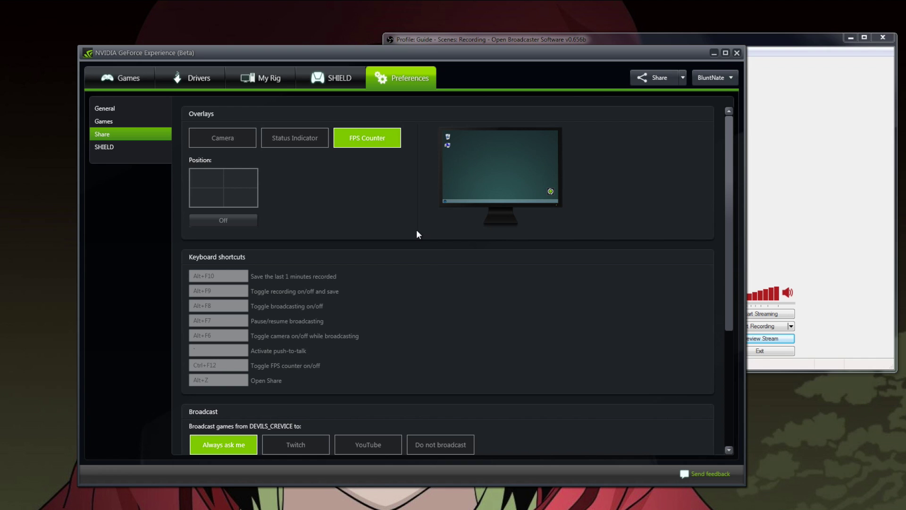
scroll(417, 234, "down", 5)
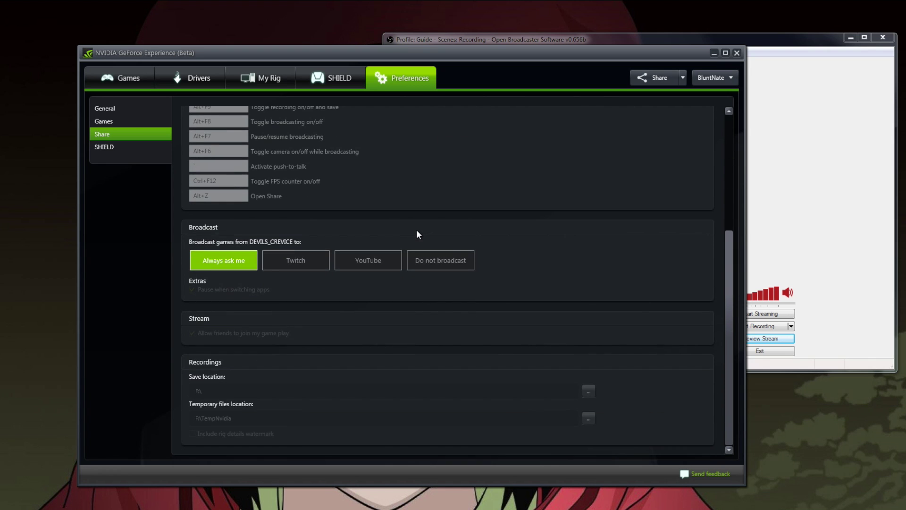
scroll(418, 234, "up", 2)
scroll(417, 235, "up", 2)
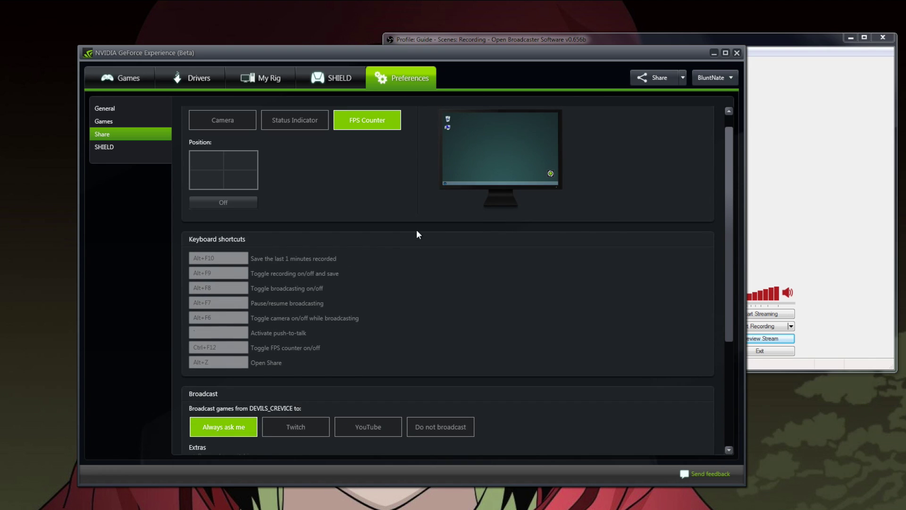
scroll(418, 234, "up", 1)
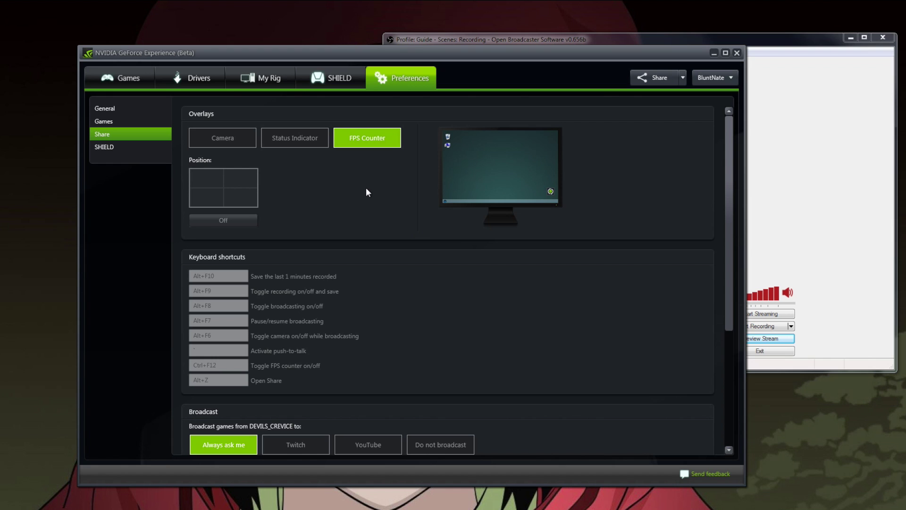
left_click(715, 53)
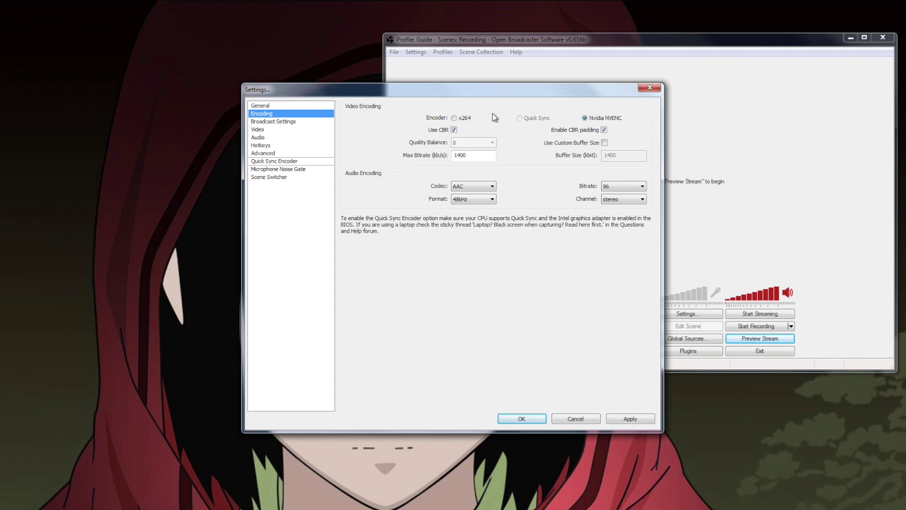
left_click(454, 118)
left_click_drag(480, 156, 453, 155)
left_click(480, 156)
Set the audio format to 44.1kHz and bitrate to 128, then apply.
mouse_move(478, 165)
left_click(491, 200)
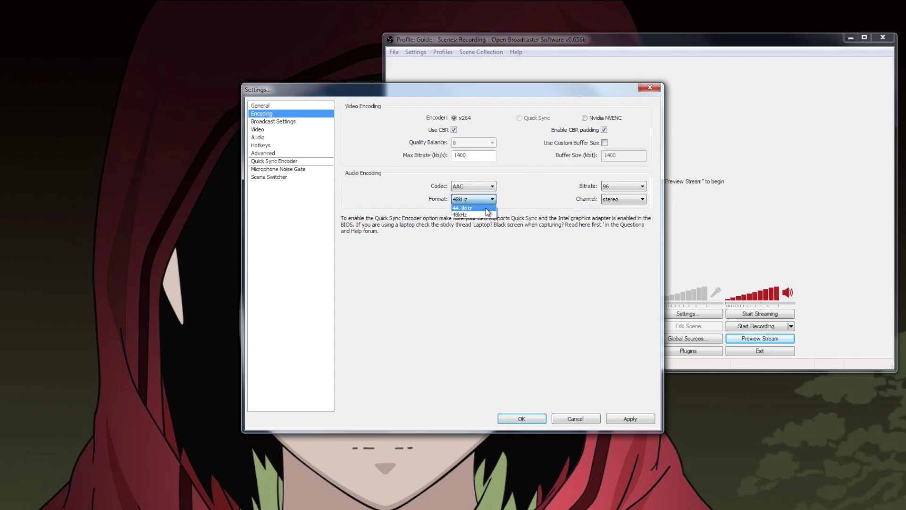
left_click(487, 212)
left_click(643, 187)
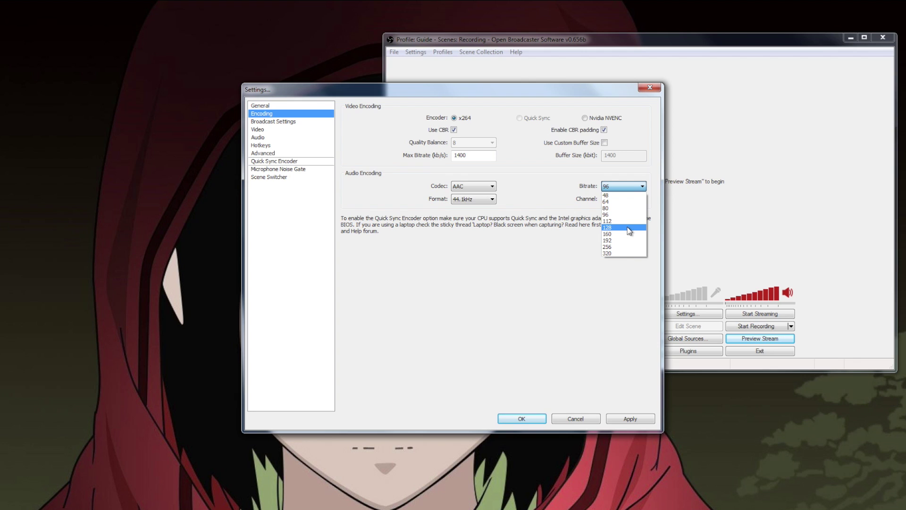
left_click(629, 228)
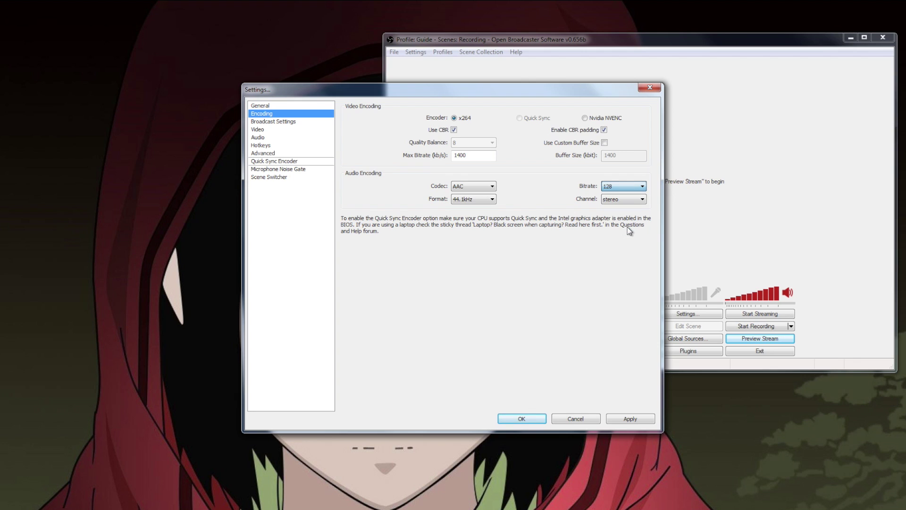
left_click(647, 420)
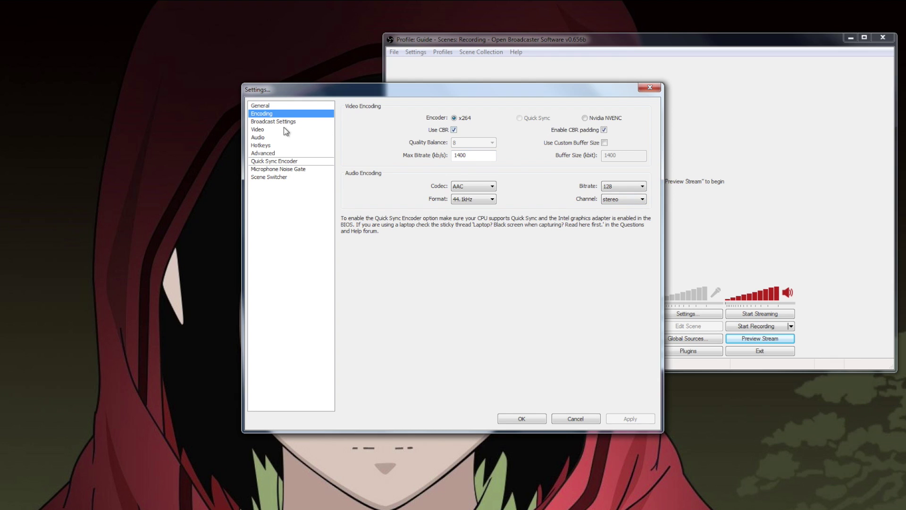
On the Video page, enter a custom base resolution of 1280 by 720.
left_click(258, 129)
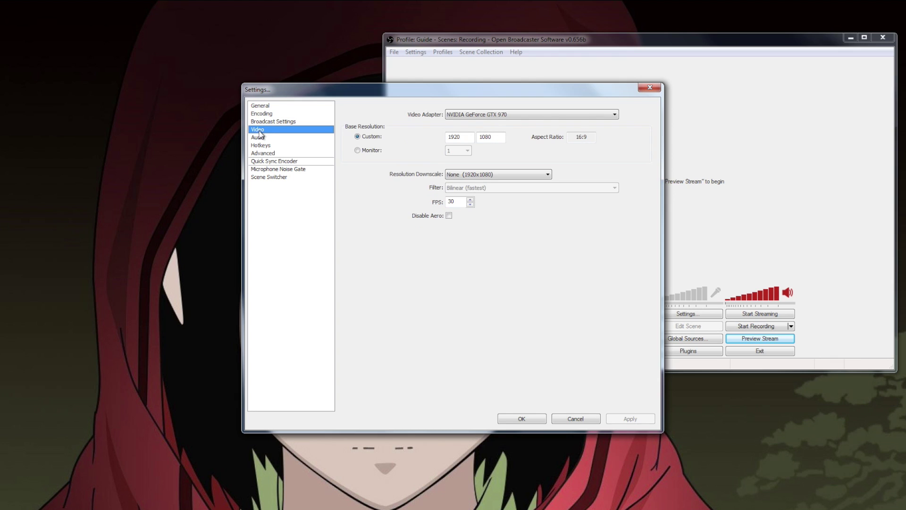
double_click(465, 136)
type("1280")
key("Tab")
type("72")
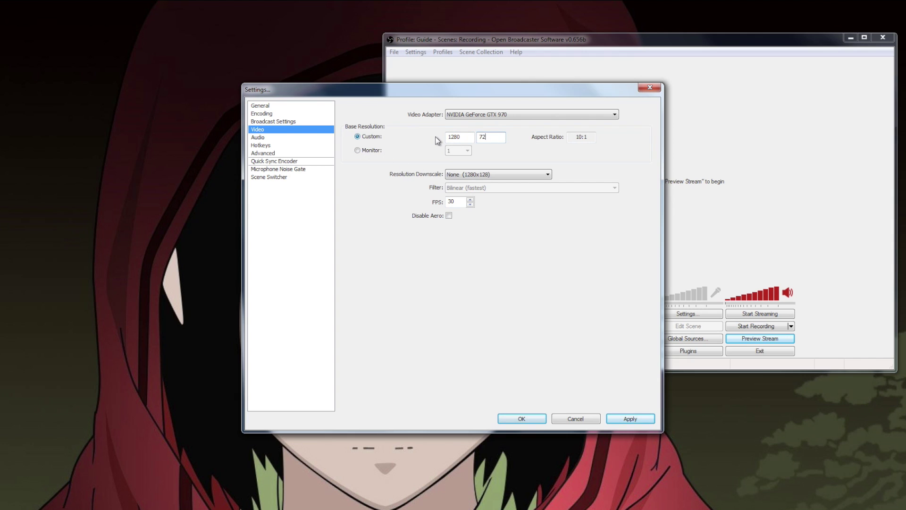
type("0")
Base the resolution on Monitor 1 at 1920x1080 and review the Resolution Downscale sizes.
left_click(547, 175)
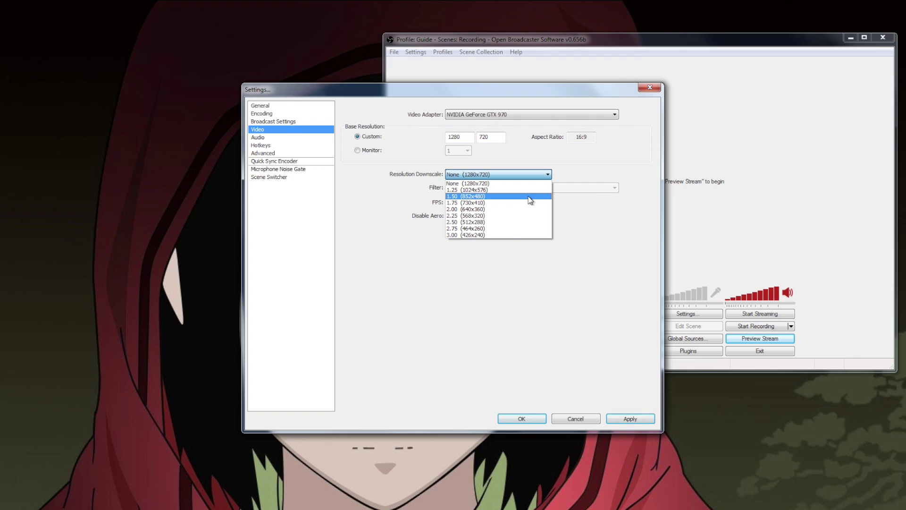
left_click(587, 221)
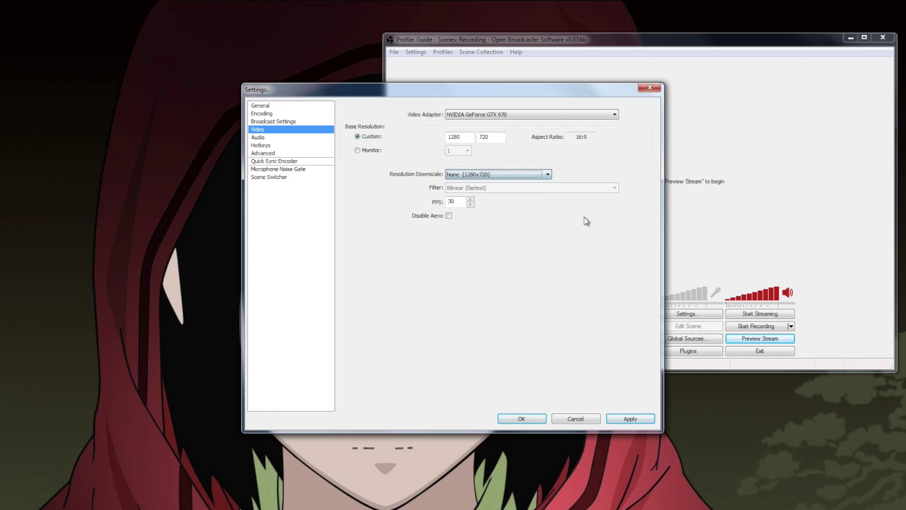
left_click(376, 151)
left_click(487, 177)
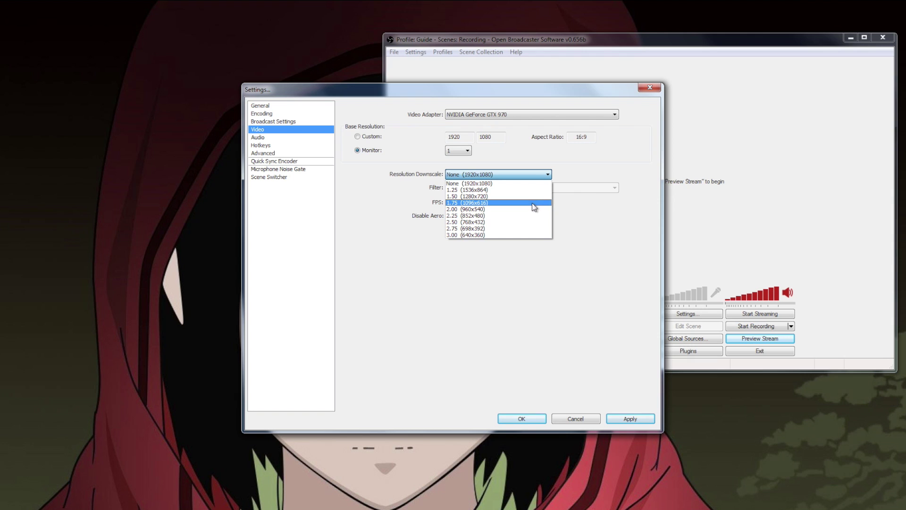
Switch back to a Custom base resolution of 1280x720.
left_click(526, 188)
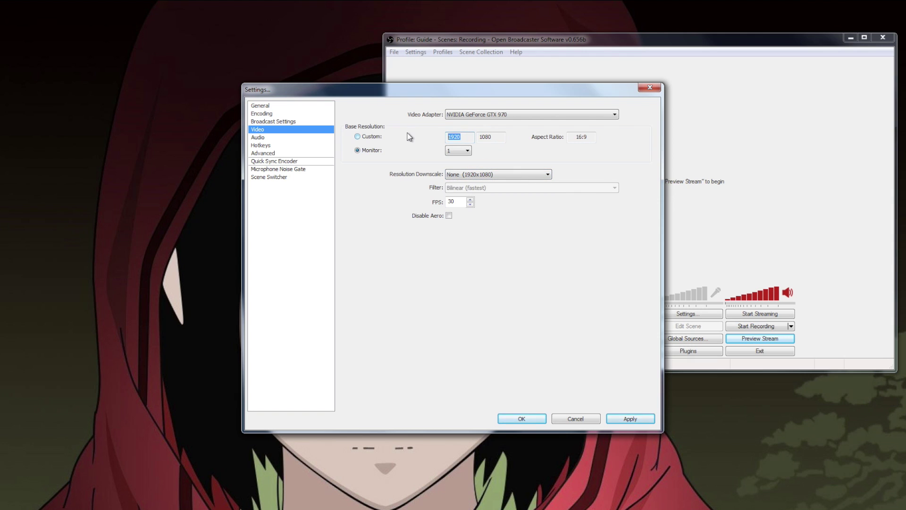
key("Tab")
double_click(463, 137)
left_click(466, 151)
left_click(358, 138)
left_click(359, 138)
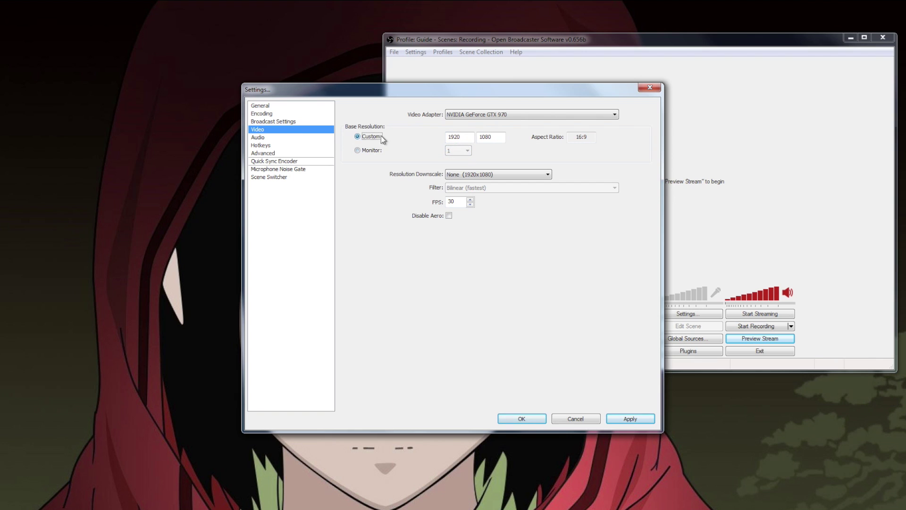
double_click(463, 137)
type("1280")
key("Tab")
type("720")
Leave Resolution Downscale at None and apply the video settings.
left_click(504, 174)
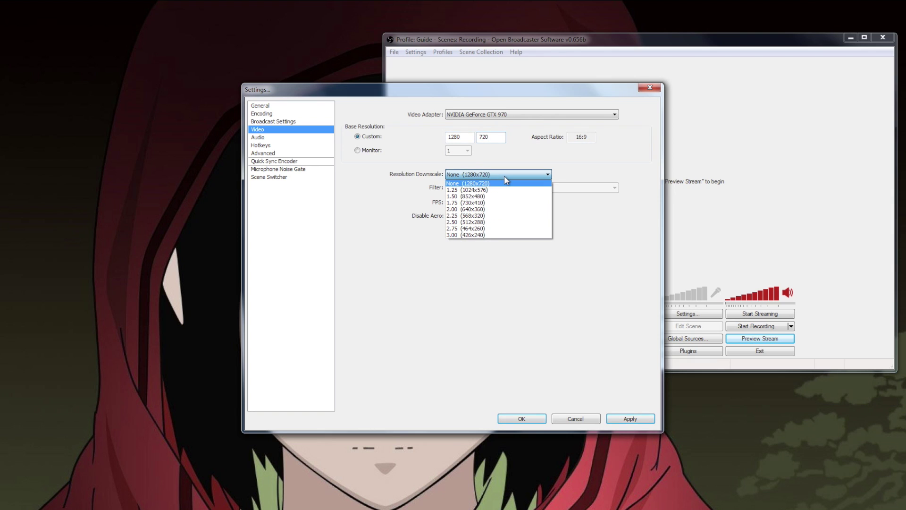
left_click(463, 182)
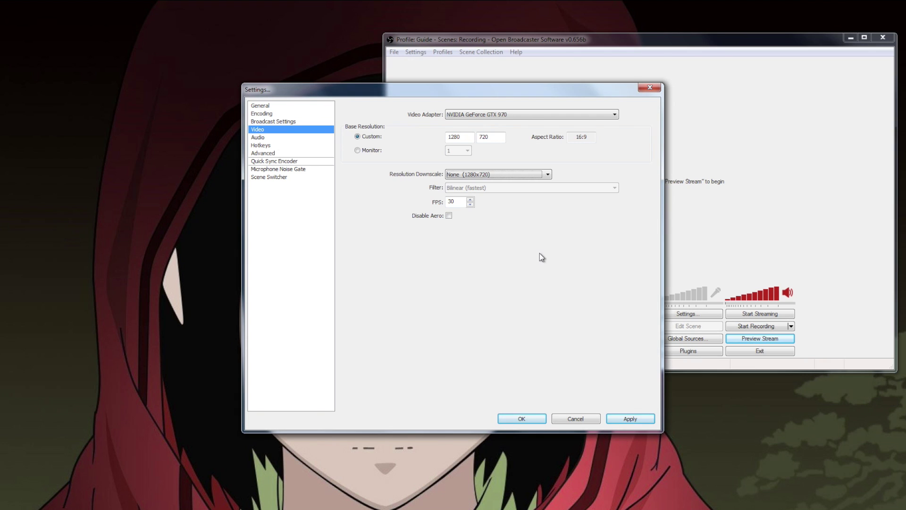
left_click(548, 174)
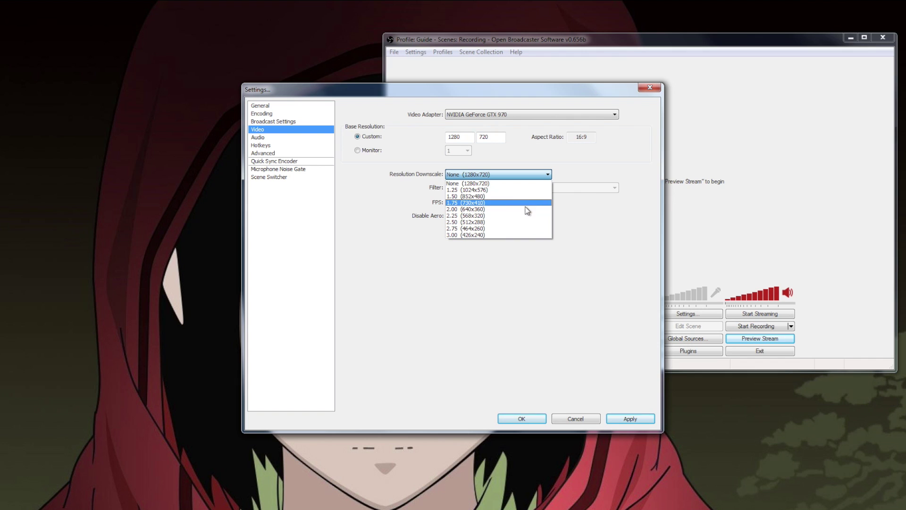
left_click(588, 234)
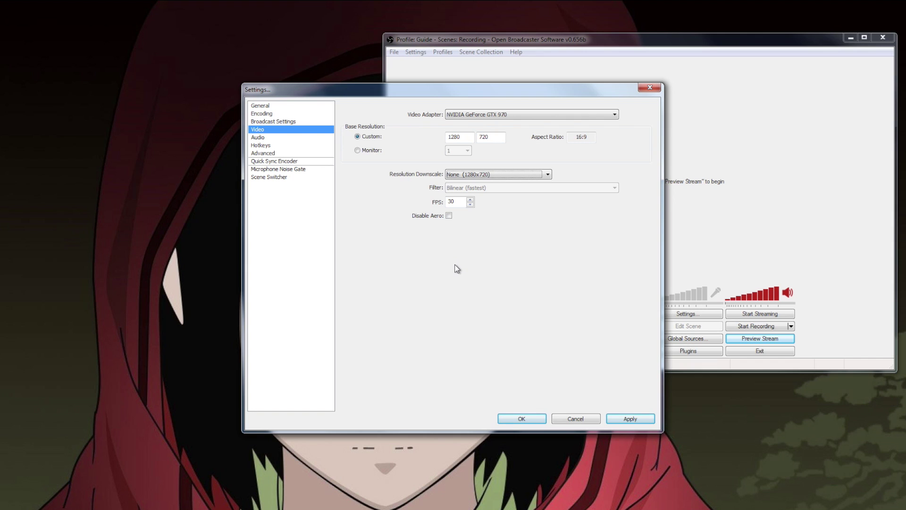
left_click(628, 419)
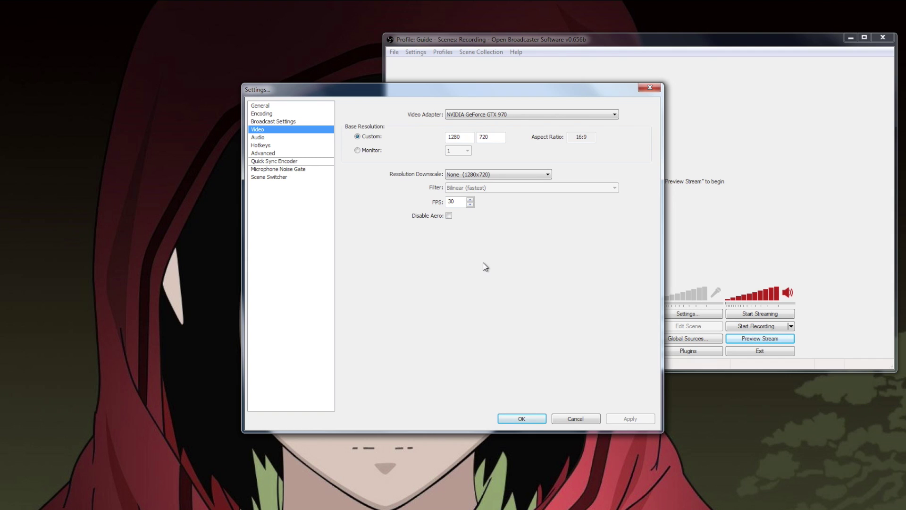
On the Audio page, keep the Microphone device set to Disable.
left_click(258, 137)
left_click(467, 129)
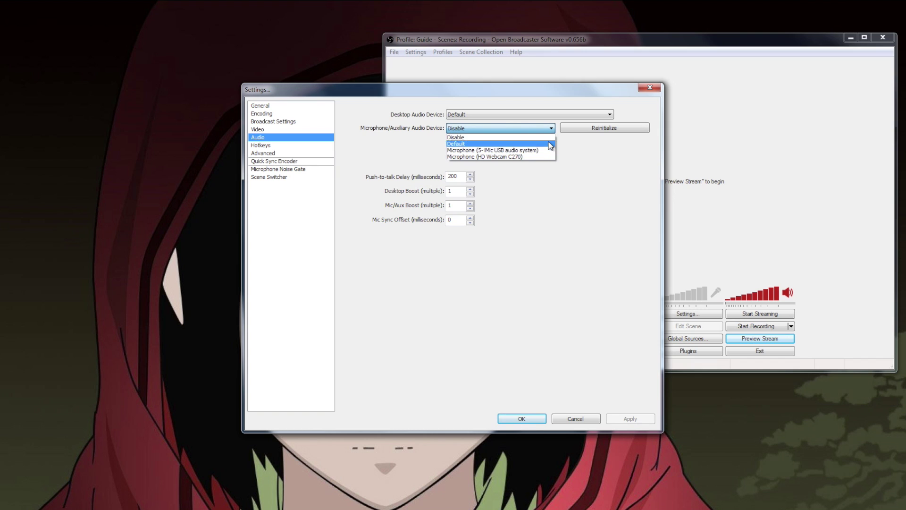
left_click(592, 152)
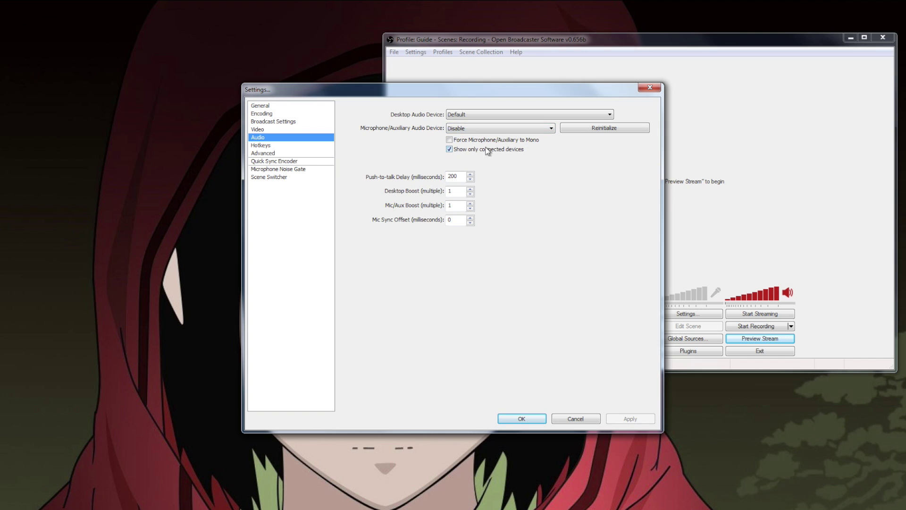
Set Mic Sync Offset to 350 milliseconds and apply the audio settings.
double_click(463, 219)
left_click(470, 218)
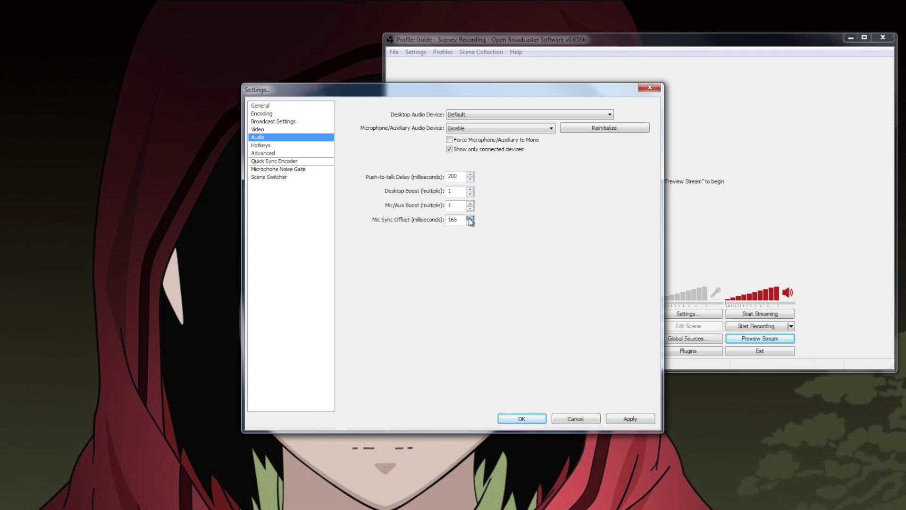
left_click(470, 218)
left_click(470, 223)
type("350")
left_click(640, 420)
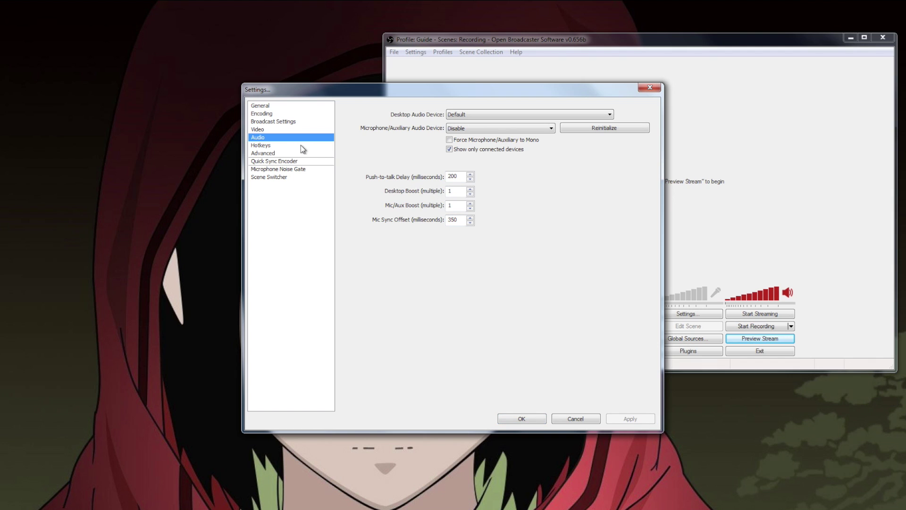
On the Advanced page, try the 'slower' x264 preset, revert to veryfast, keep the main profile.
left_click(281, 154)
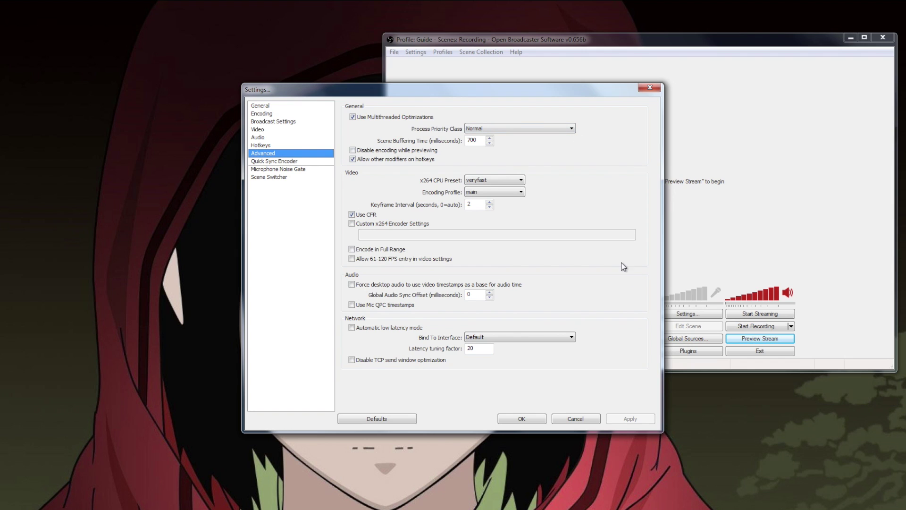
left_click(522, 180)
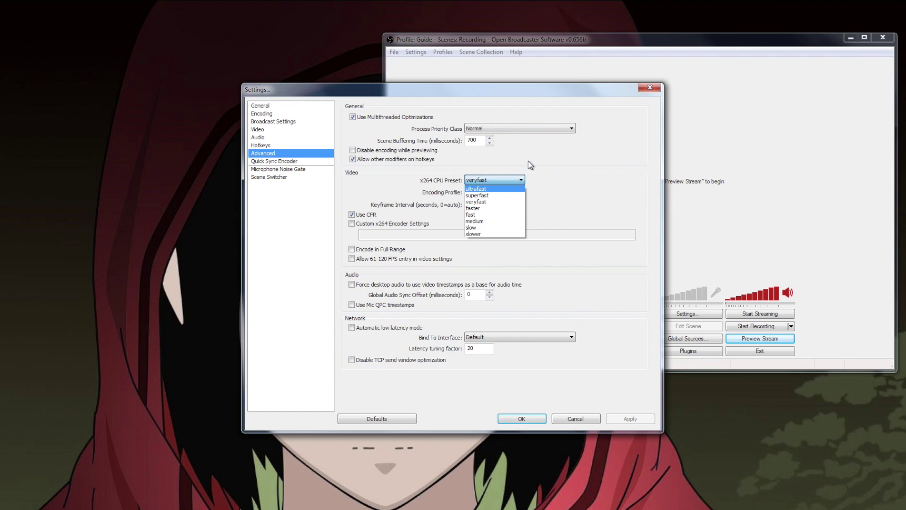
left_click(509, 234)
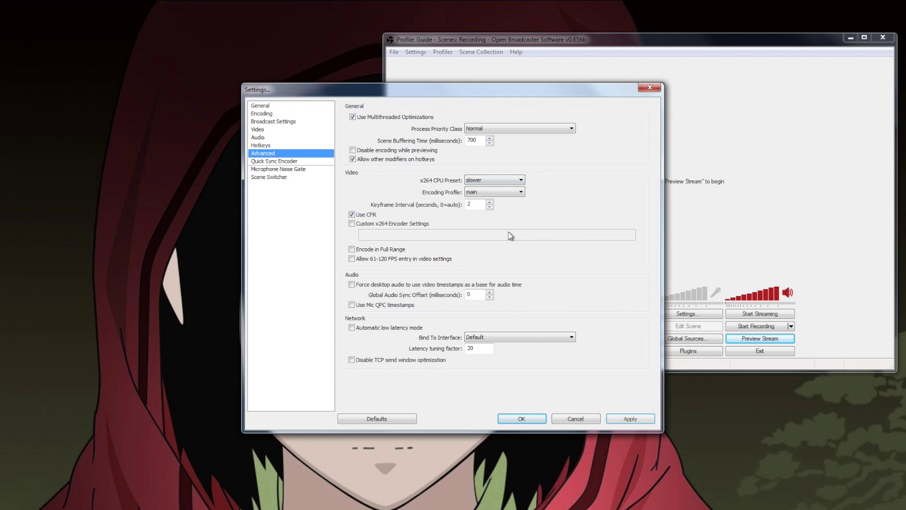
left_click(515, 180)
left_click(511, 199)
left_click(521, 192)
left_click(522, 192)
Restore the Advanced settings to defaults and confirm saving them.
left_click(411, 421)
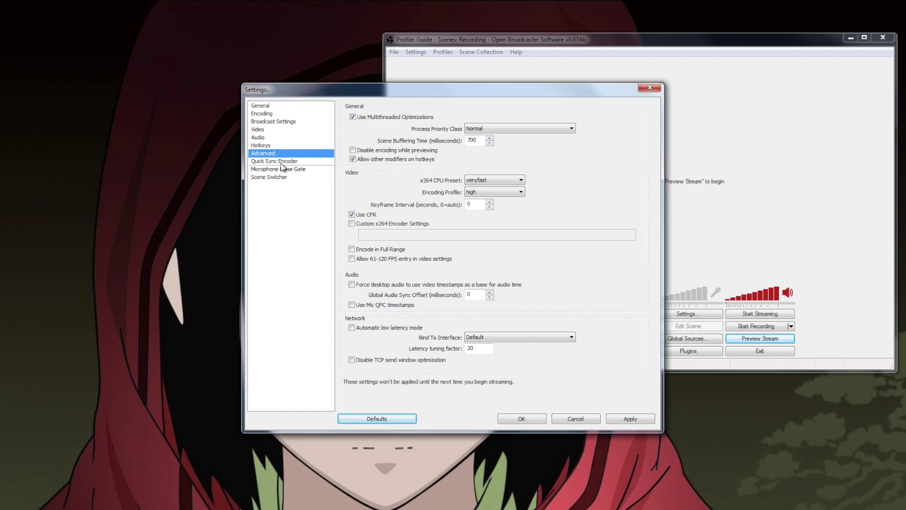
left_click(300, 163)
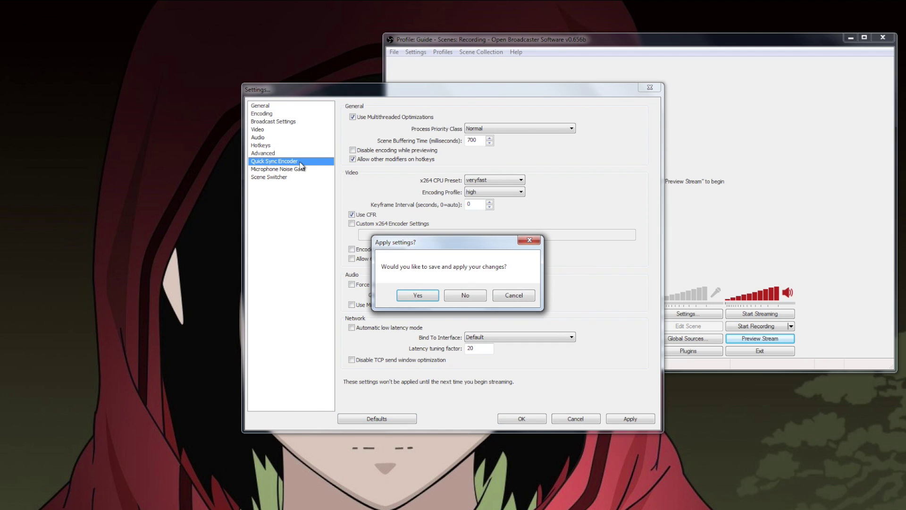
left_click(457, 298)
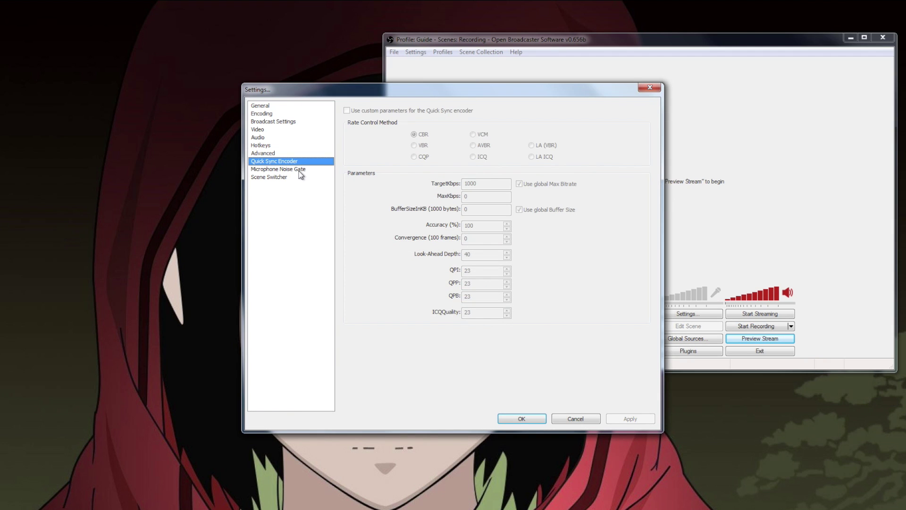
Browse the Noise Gate and Scene Switcher pages, ending on Hotkeys.
left_click(300, 170)
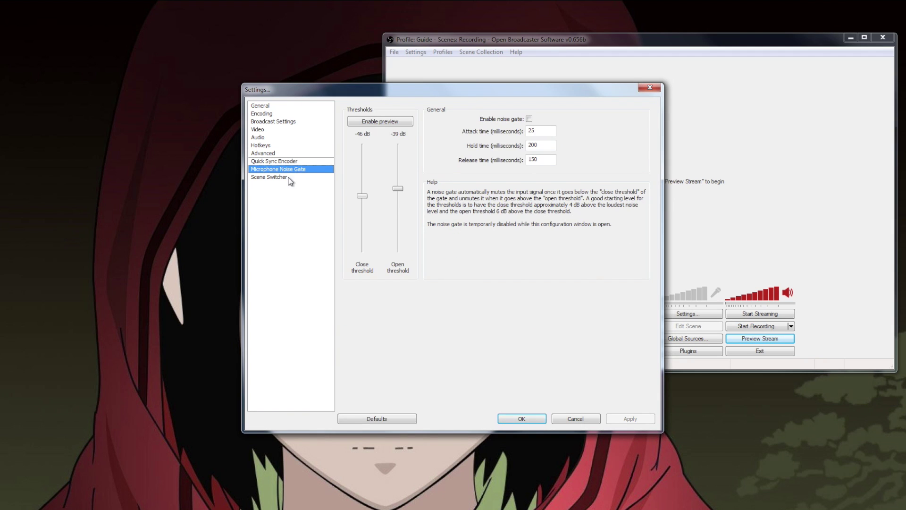
left_click(289, 178)
left_click(273, 146)
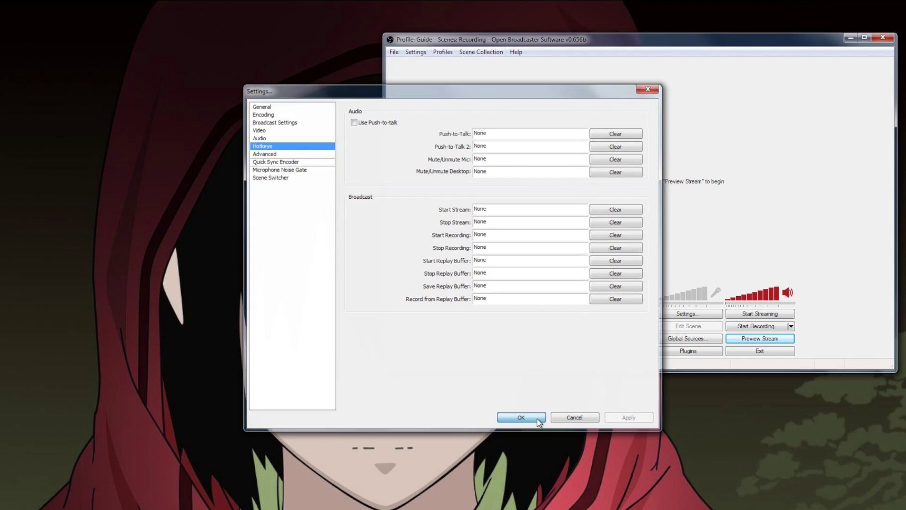
Confirm the settings with OK to return to the main OBS window.
left_click(539, 420)
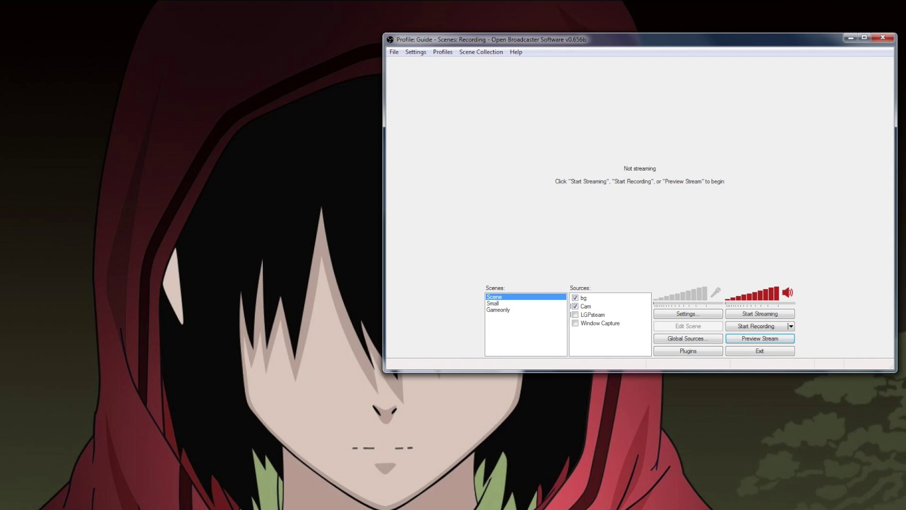